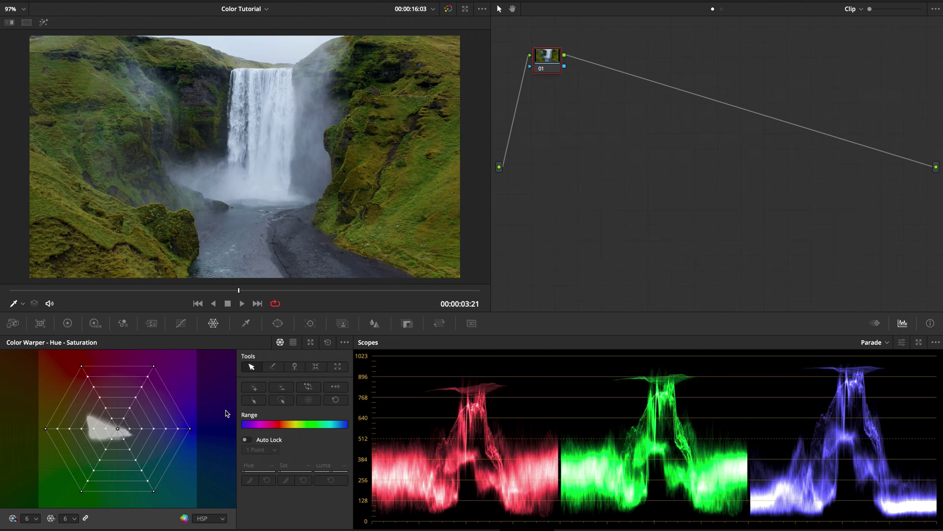
Step: Drag node 01 lower and further right in the node graph
drag(541, 63, 544, 91)
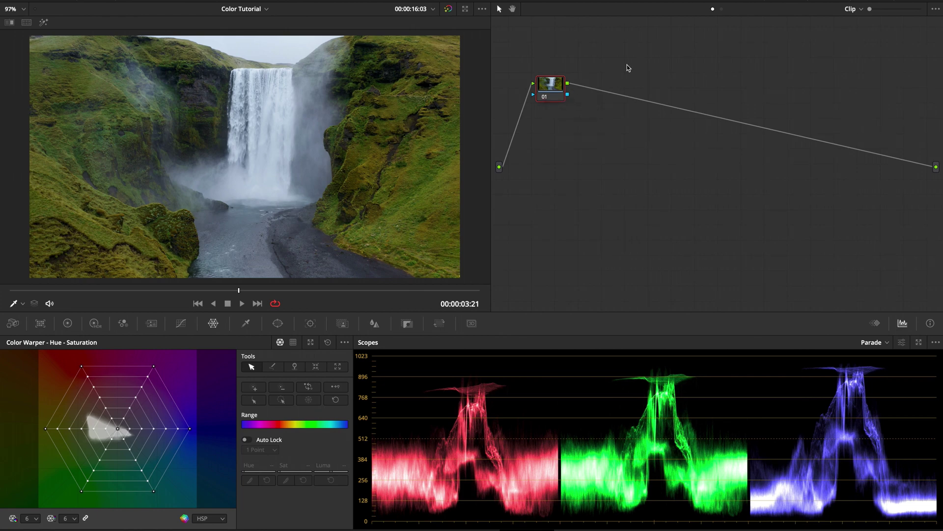
drag(556, 78, 584, 98)
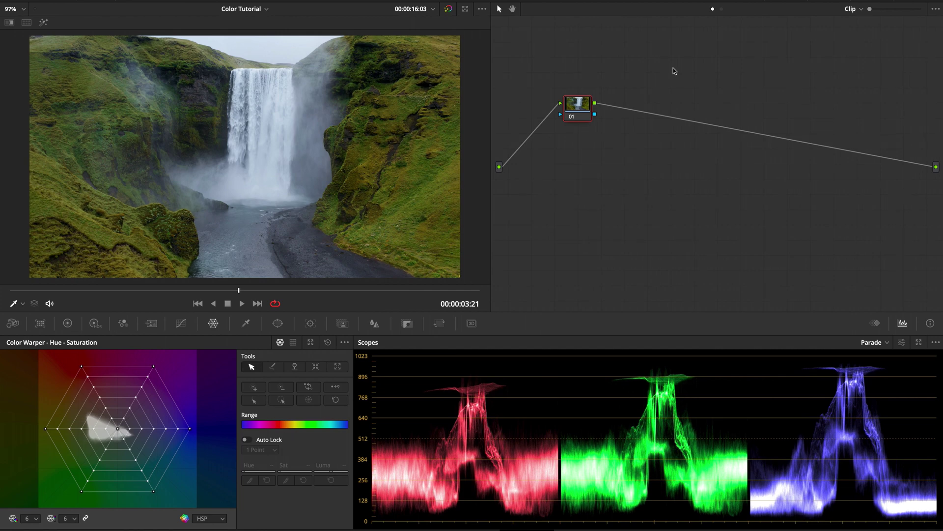
right_click(585, 107)
Step: Label node 01 'Primaries' and move it slightly up and left
click(618, 129)
text(Primaries)
key(Return)
drag(579, 111, 565, 99)
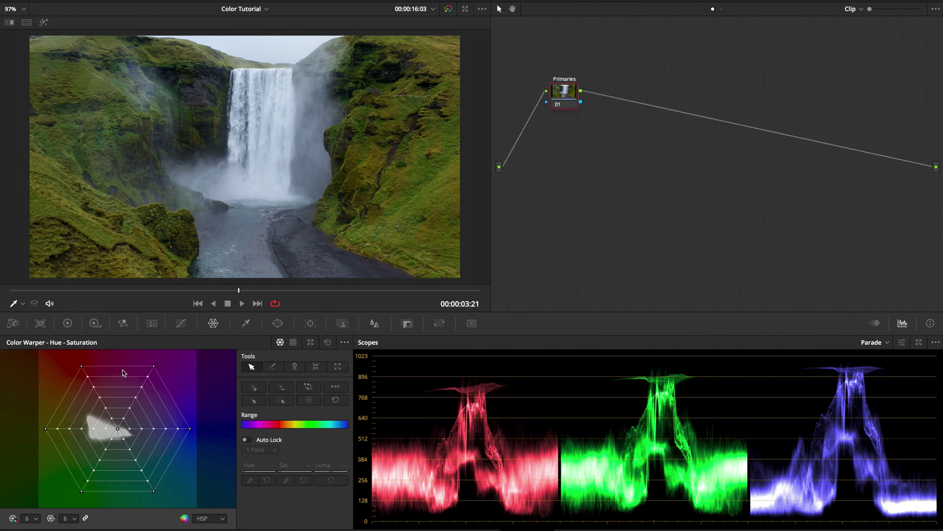
Step: Set the master Color Wheels to Lift -0.01, Gamma 0.03 and Gain 0.95
click(68, 324)
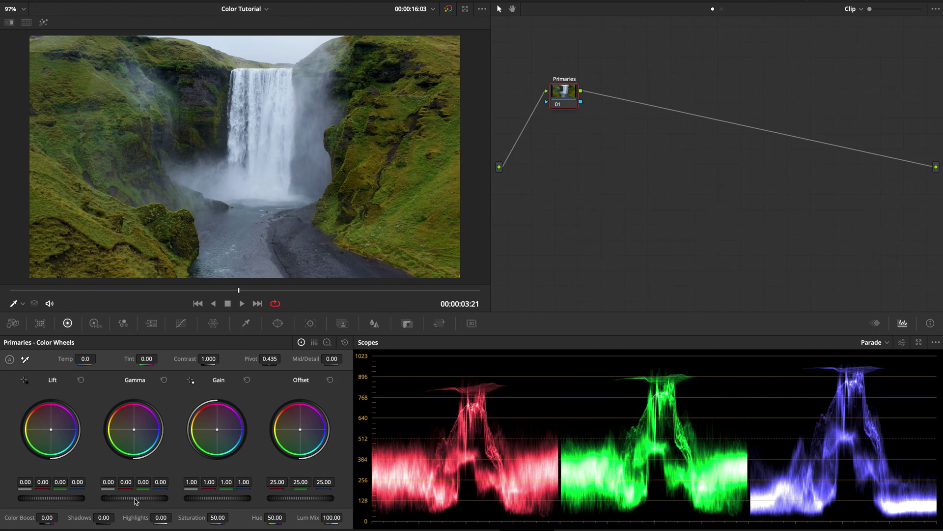
scroll(136, 501, up, 2)
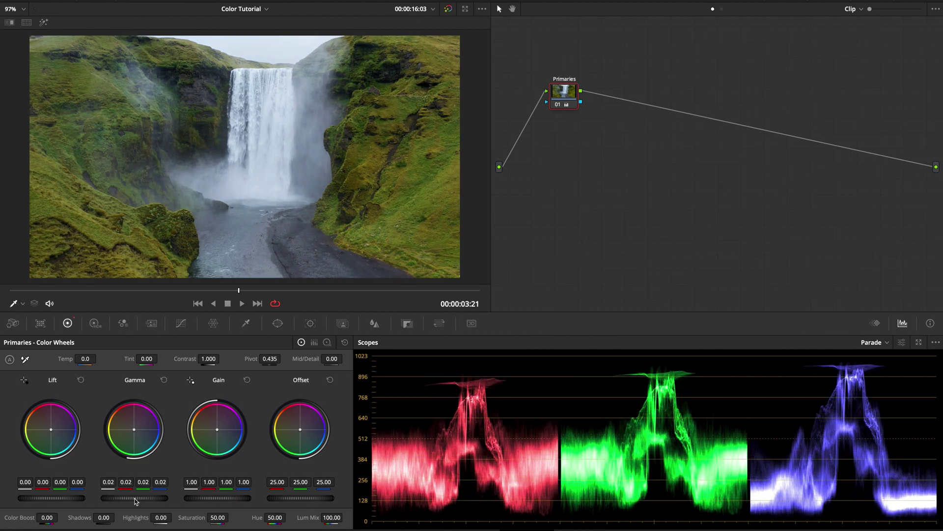
scroll(136, 501, up, 1)
scroll(136, 500, down, 1)
scroll(221, 500, down, 6)
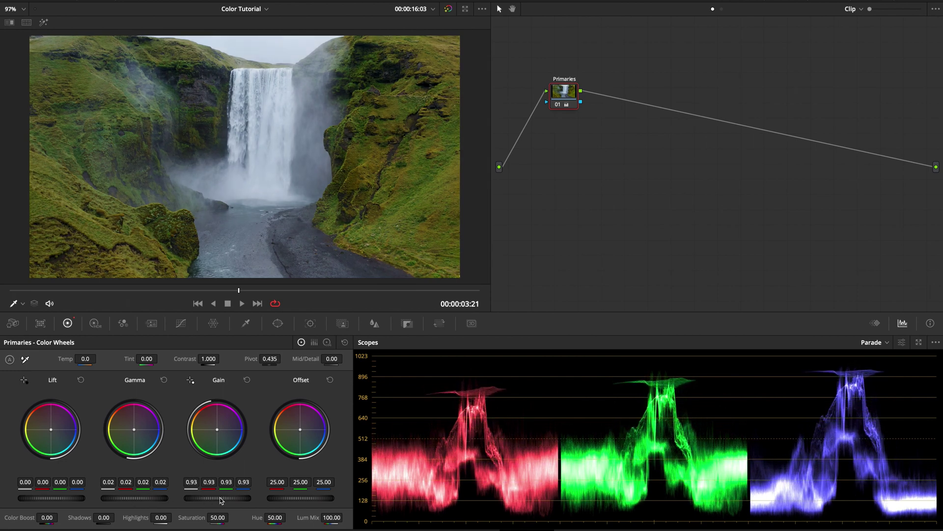
scroll(221, 500, up, 1)
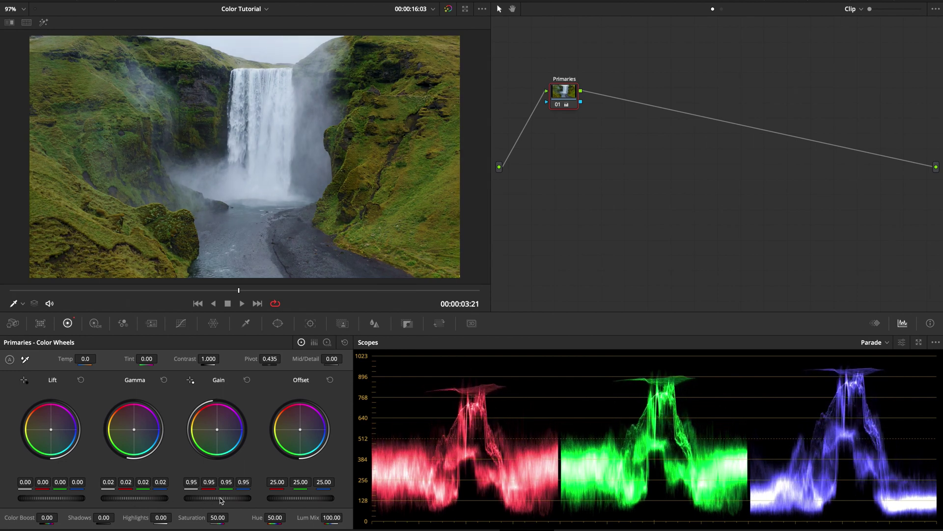
scroll(55, 501, up, 1)
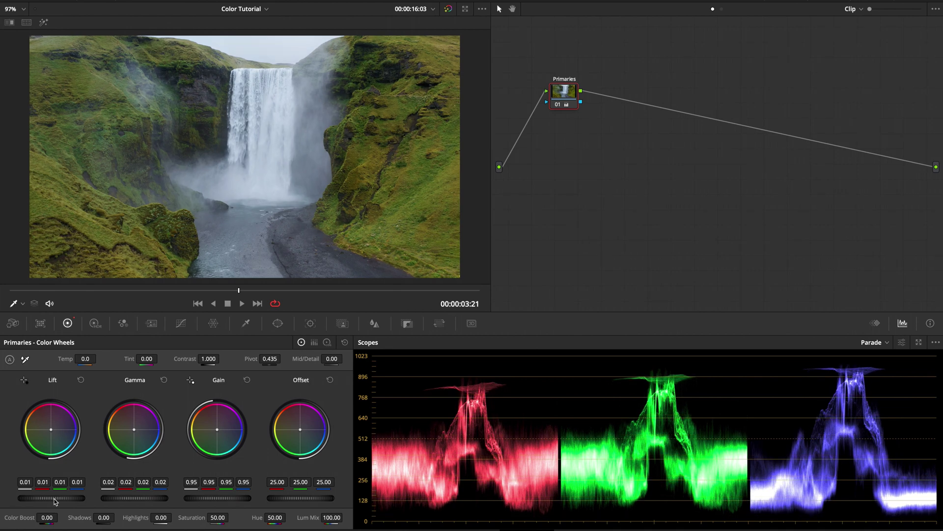
scroll(55, 500, down, 1)
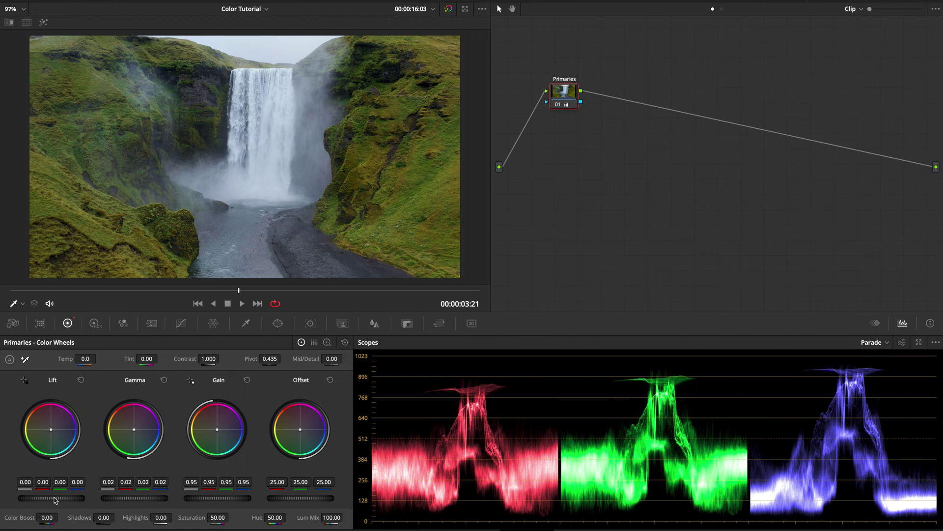
scroll(52, 497, down, 1)
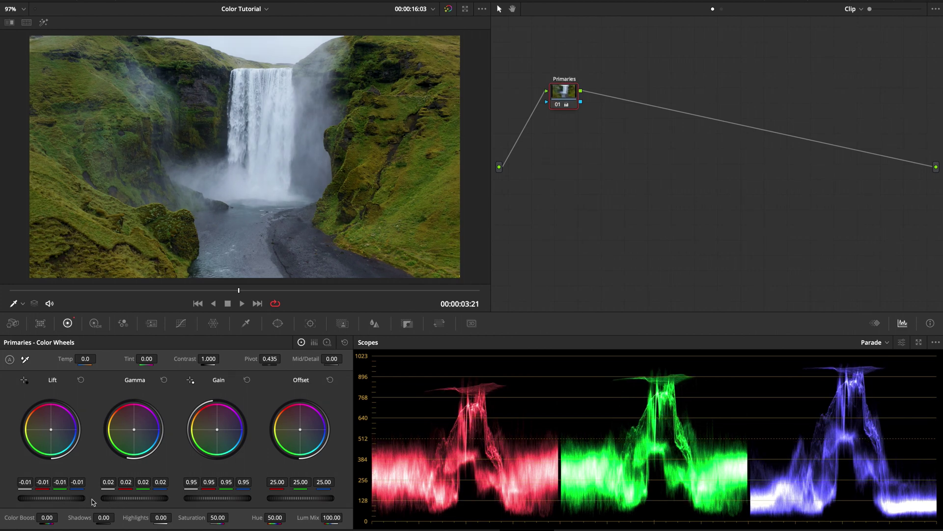
scroll(132, 499, up, 1)
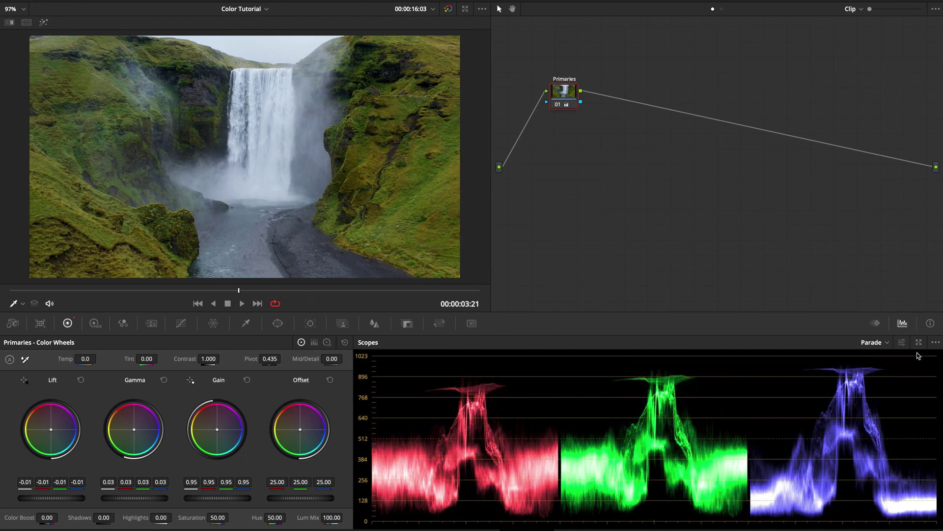
Step: Show two-up Parade and Vectorscope, raise Saturation to 65.80, and compare before/after
key(ctrl+shift+w)
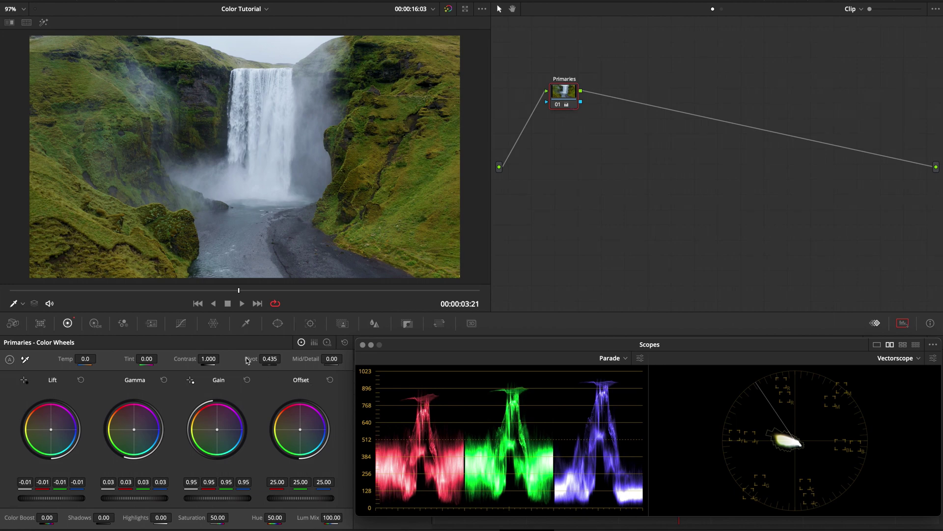
mouse_move(218, 519)
mouse_down()
mouse_move(198, 514)
mouse_move(223, 508)
mouse_move(201, 521)
mouse_up()
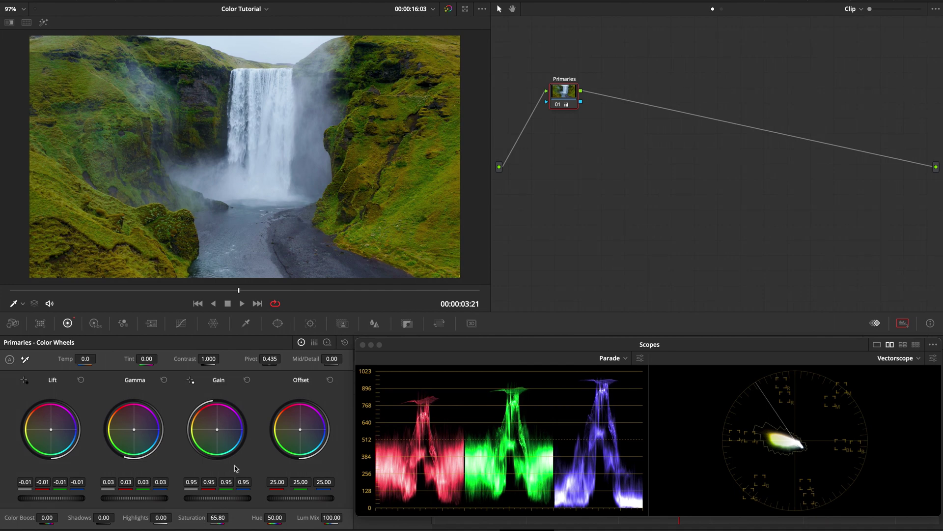
key(ctrl+d)
key(ctrl+d)
Step: Warm the Offset to 24.83/24.69/23.46 and add a serial node after Primaries
scroll(324, 231, down, 1)
drag(300, 429, 305, 432)
click(301, 431)
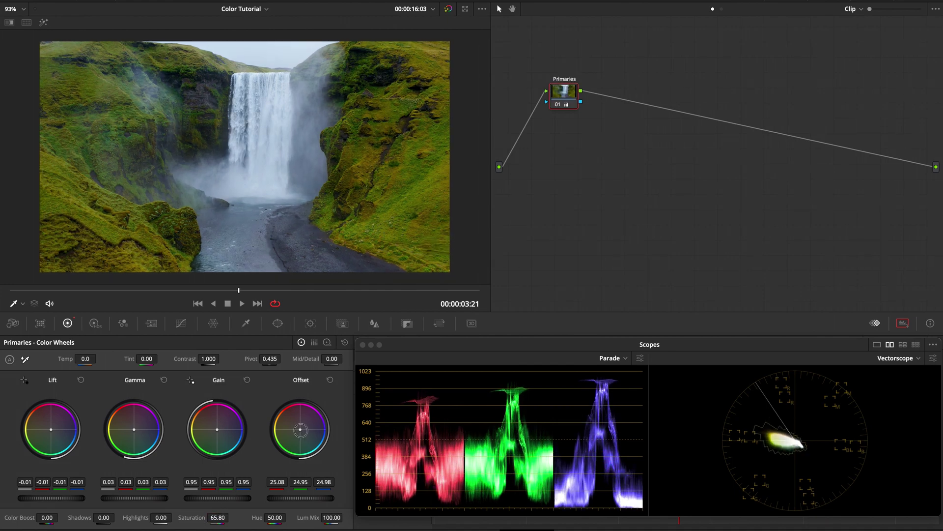
drag(300, 430, 296, 430)
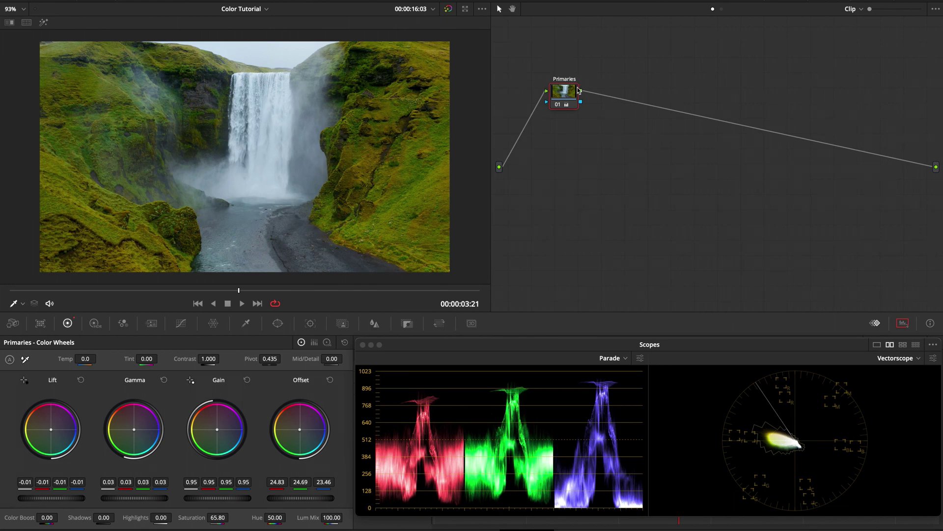
key(alt+s)
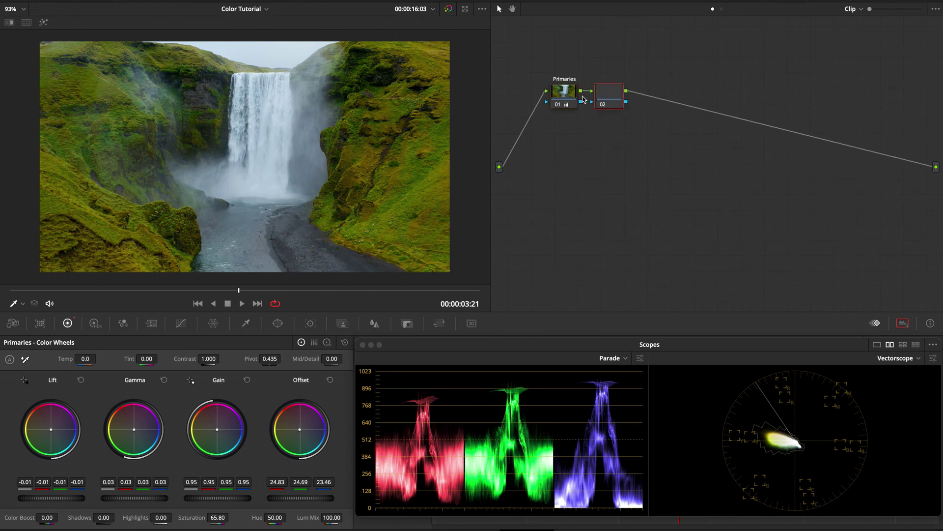
Step: Label node 02 'Red', position it, and bring up the Color Warper Hue-Saturation grid
right_click(613, 100)
mouse_move(627, 140)
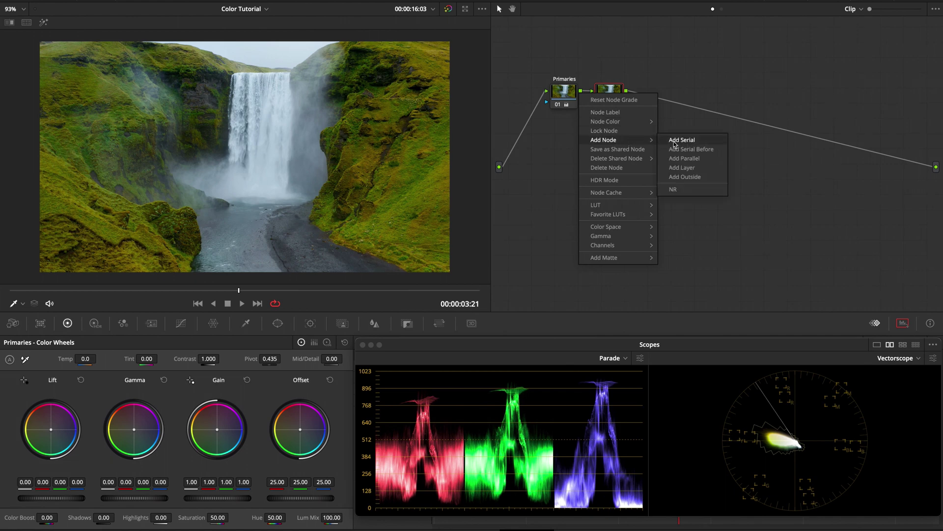
click(613, 95)
drag(612, 95, 628, 92)
right_click(628, 92)
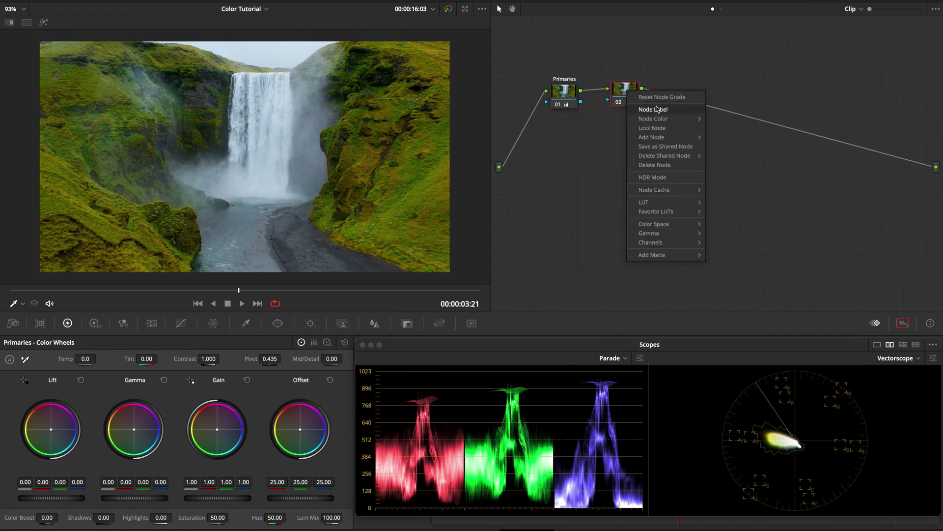
click(660, 115)
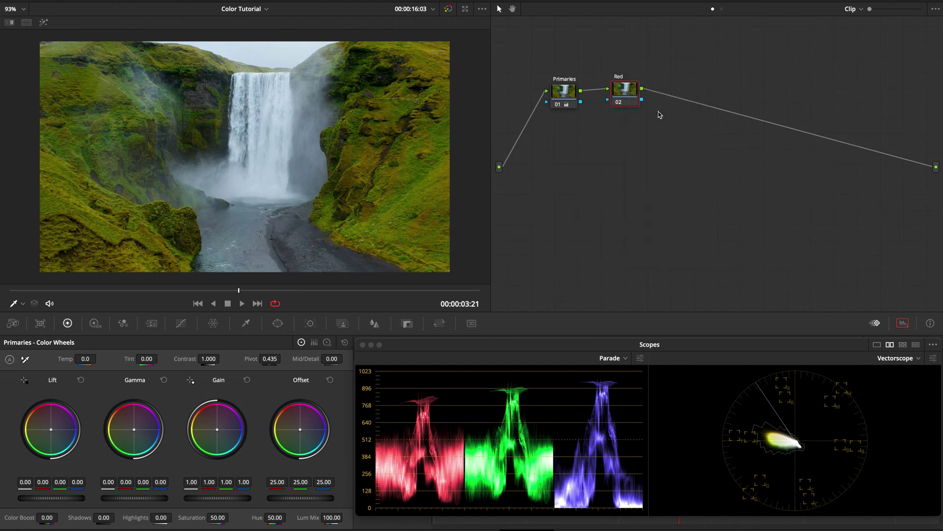
drag(630, 100, 627, 102)
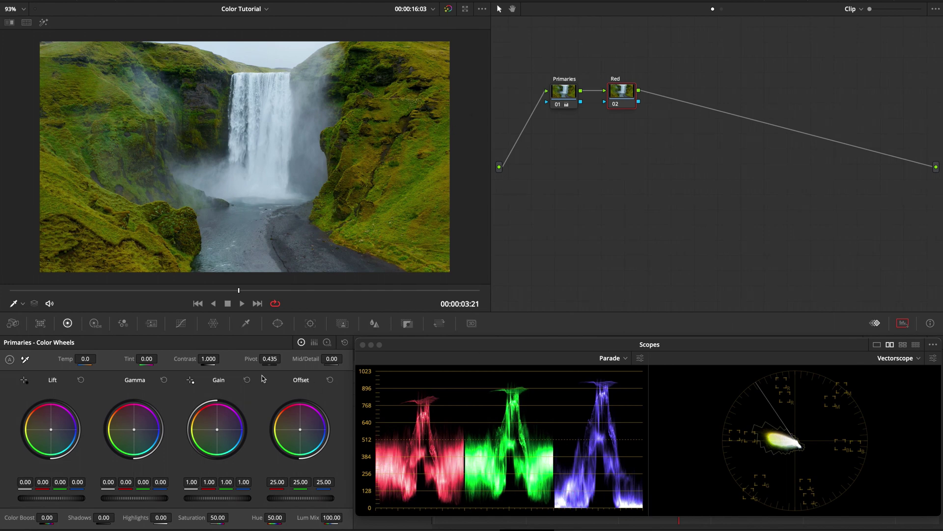
click(214, 324)
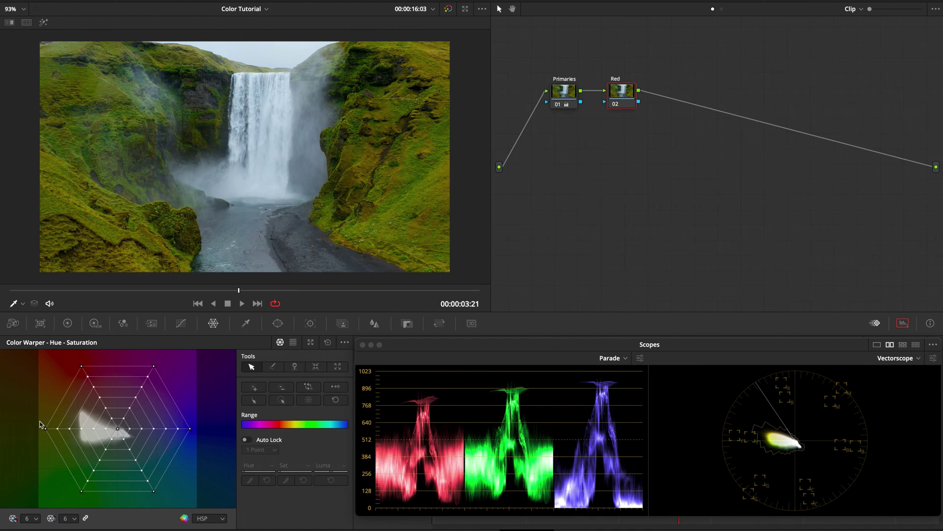
click(81, 490)
drag(81, 491, 84, 369)
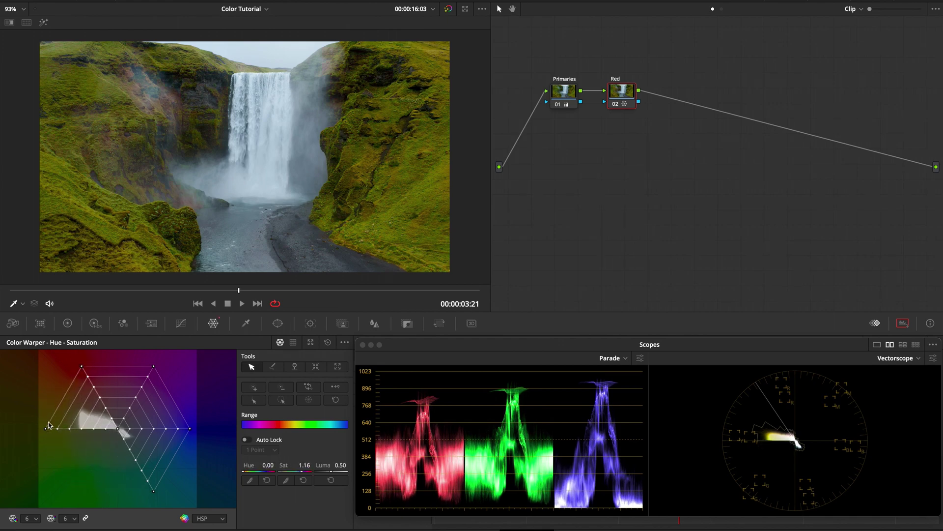
drag(45, 429, 83, 369)
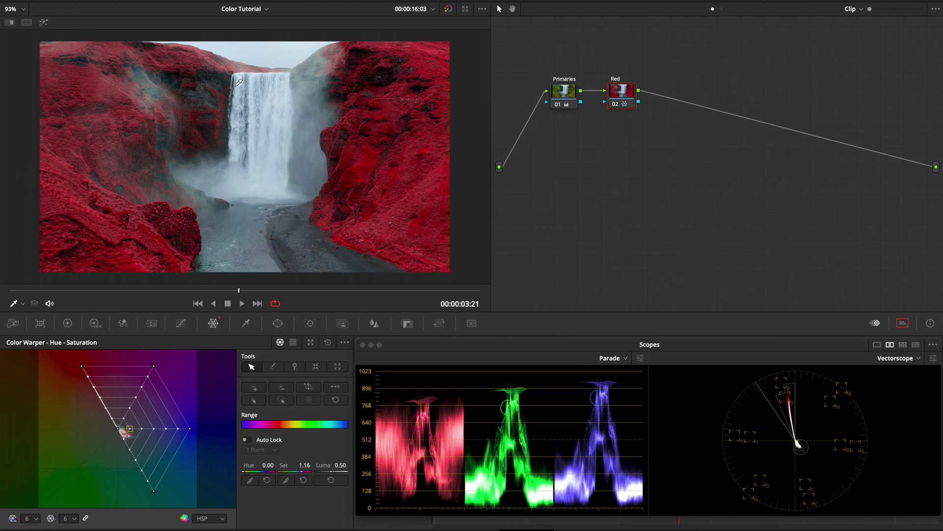
key(super+z)
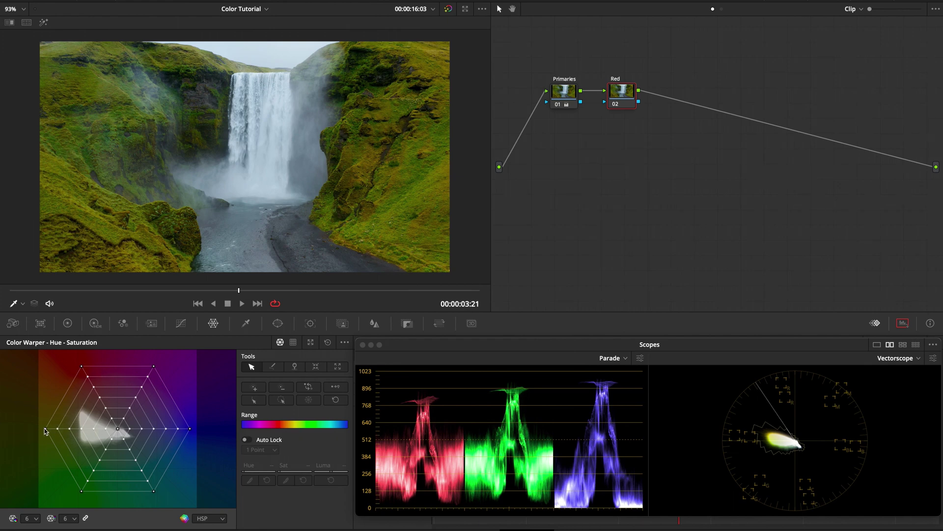
Step: Drag the warper's green points up onto red and fine-tune the red hue point
drag(46, 431, 81, 367)
drag(83, 493, 81, 367)
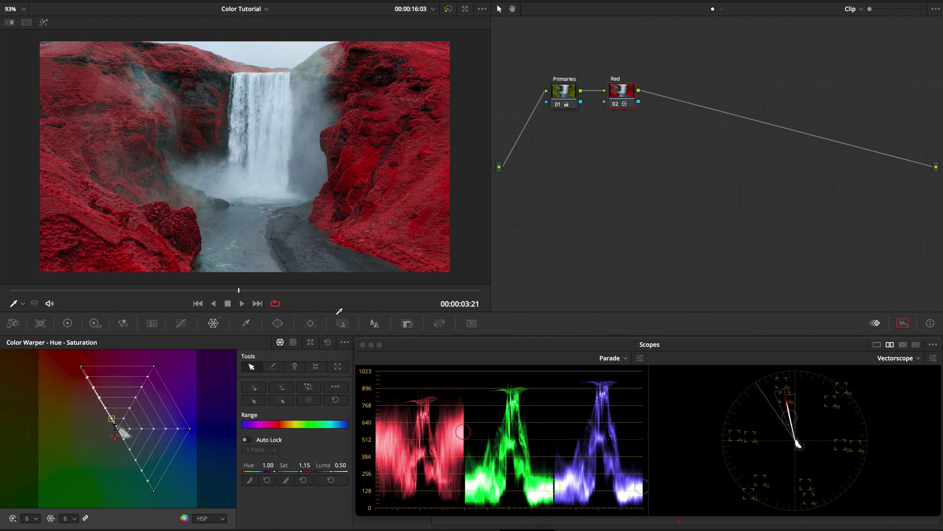
click(79, 369)
drag(80, 368, 84, 378)
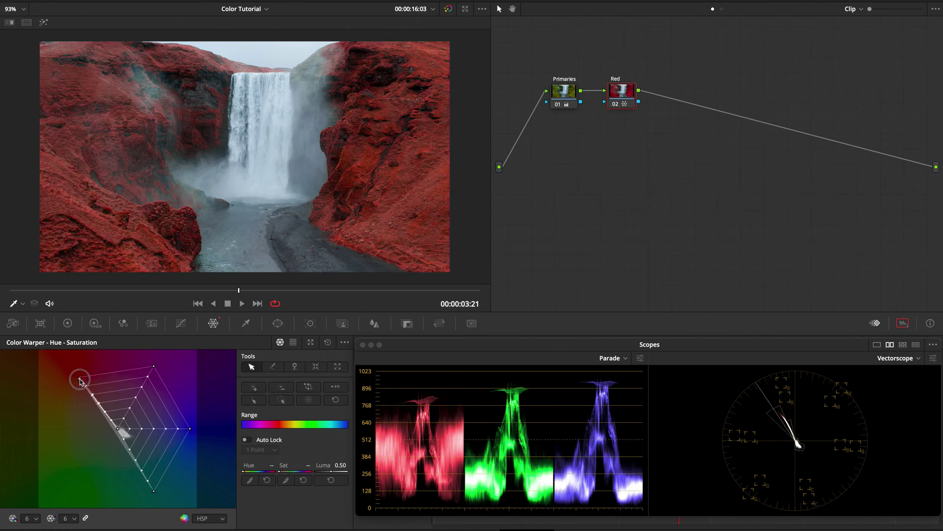
mouse_move(80, 379)
mouse_down()
mouse_move(92, 387)
mouse_move(71, 360)
mouse_move(82, 381)
mouse_move(84, 370)
mouse_move(77, 375)
mouse_up()
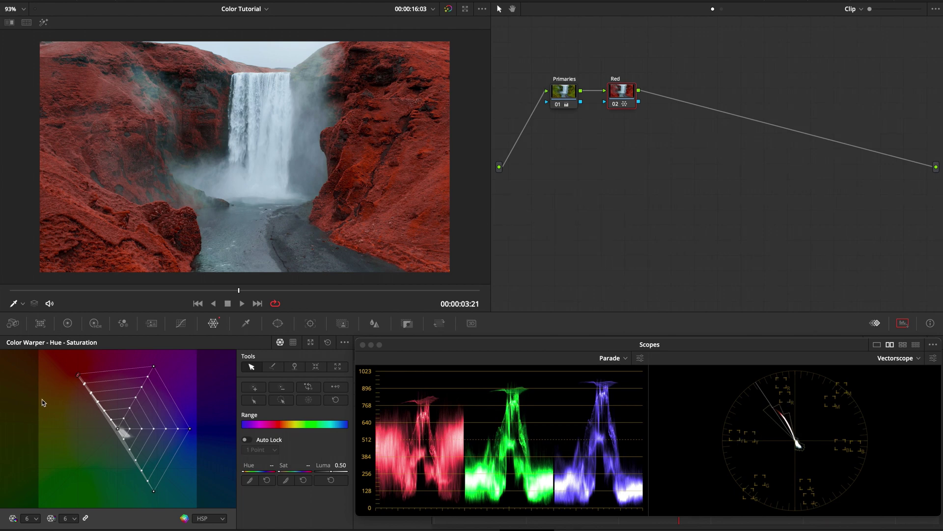
Step: Toggle the Red node off and on to compare the warp
scroll(395, 167, down, 1)
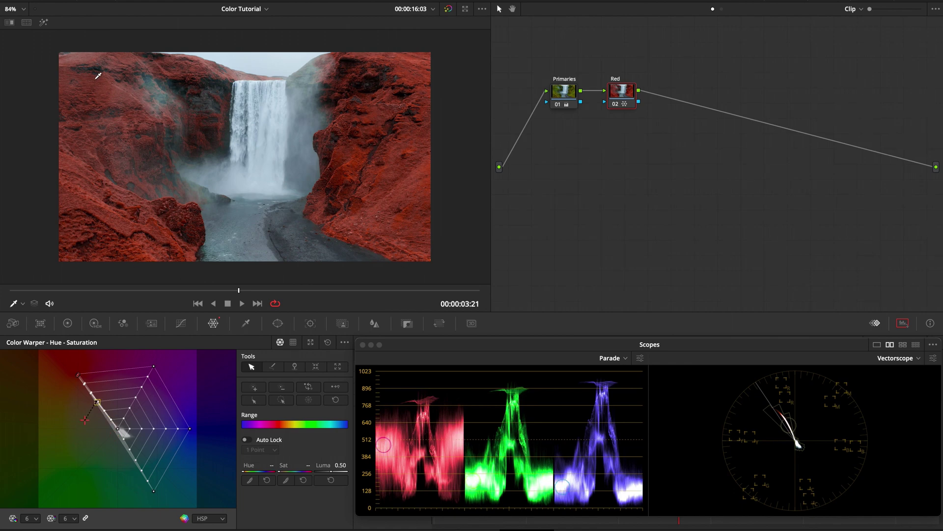
click(625, 98)
click(625, 98)
Step: Add a Look node with Offset pushed toward cyan (20.98/24.31/25.92), then toggle it to compare
key(alt+s)
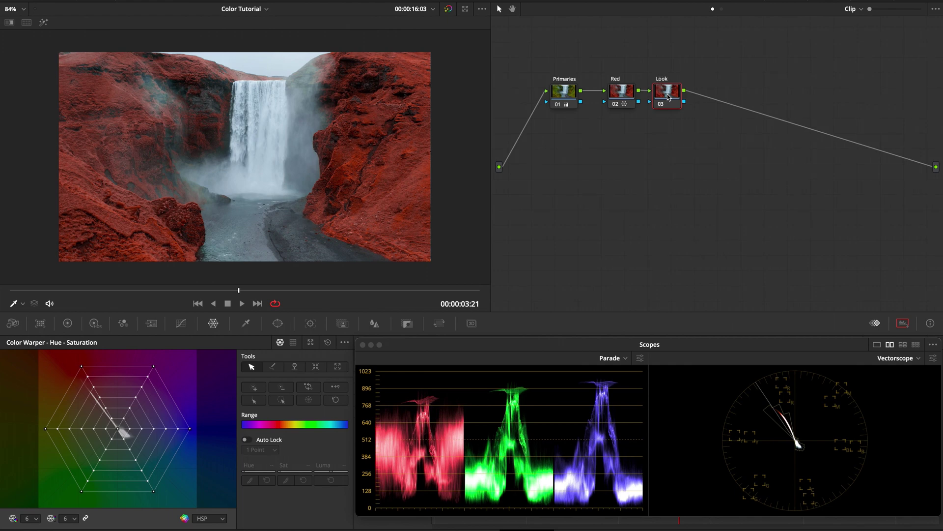
click(68, 323)
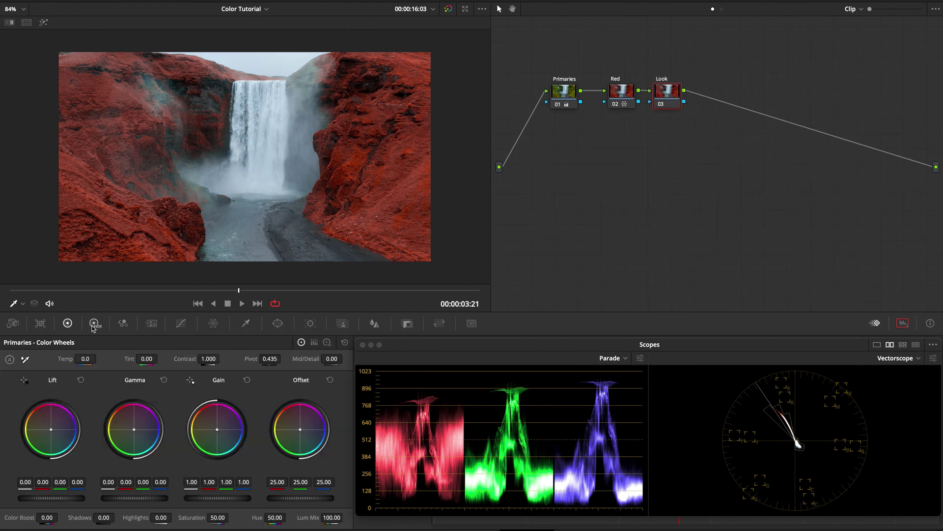
drag(303, 434, 311, 444)
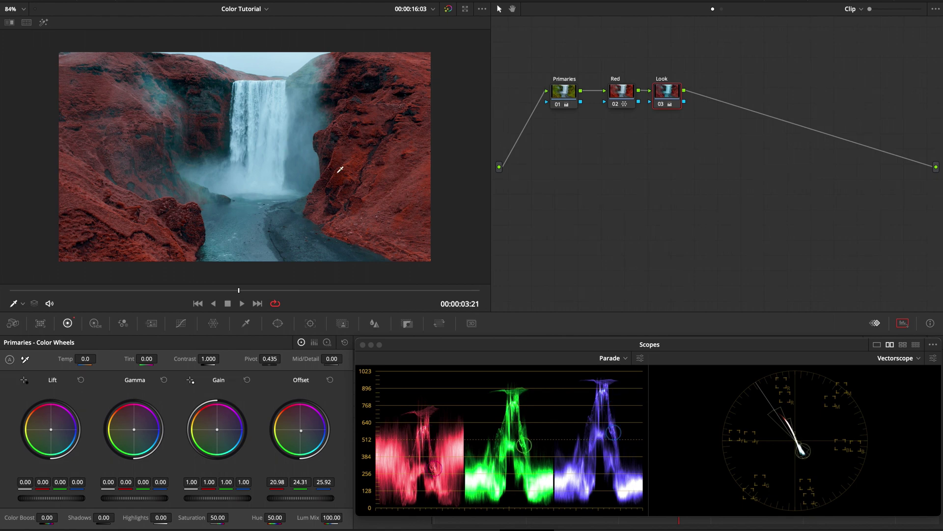
key(ctrl+d)
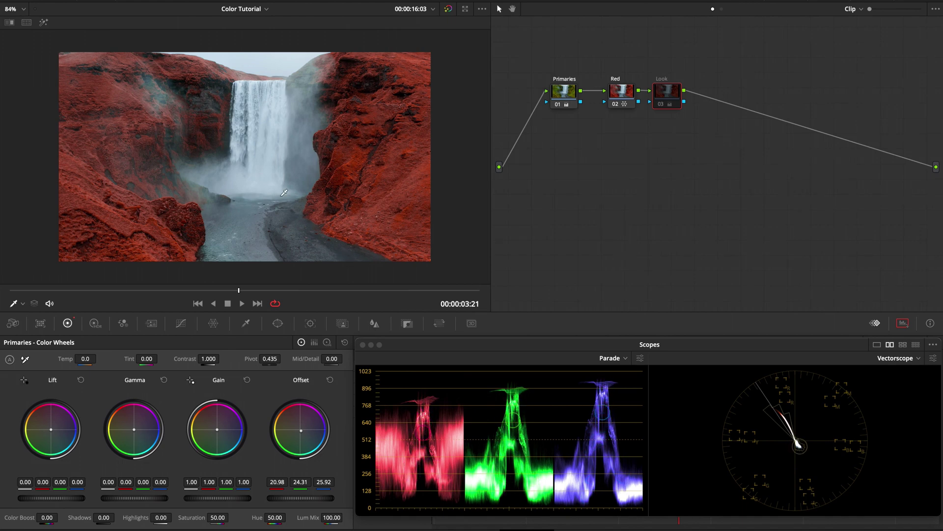
click(661, 100)
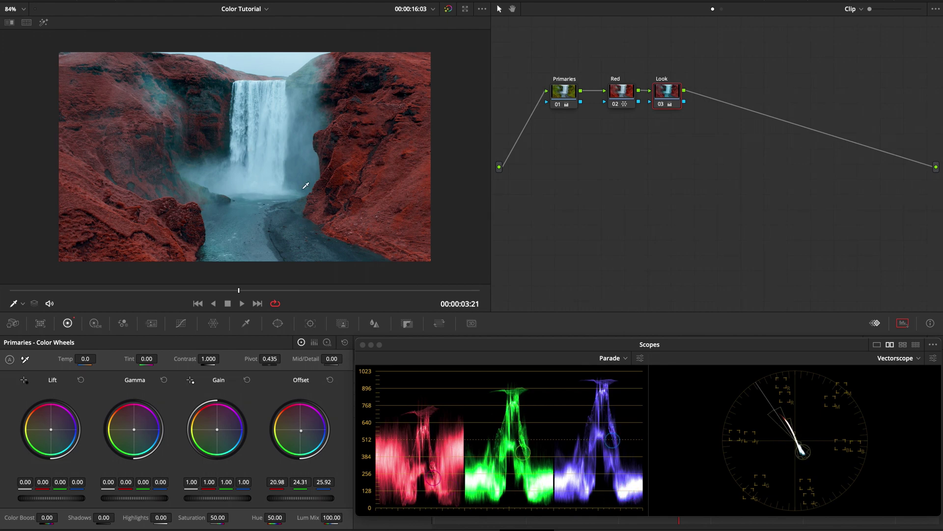
Step: Add a serial Vignette node with a circular window
key(alt+s)
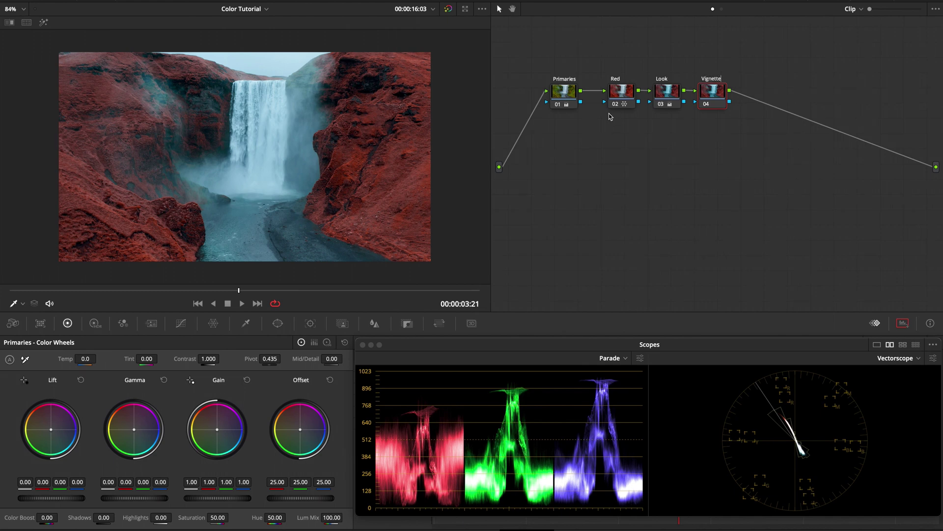
click(278, 324)
scroll(273, 248, down, 1)
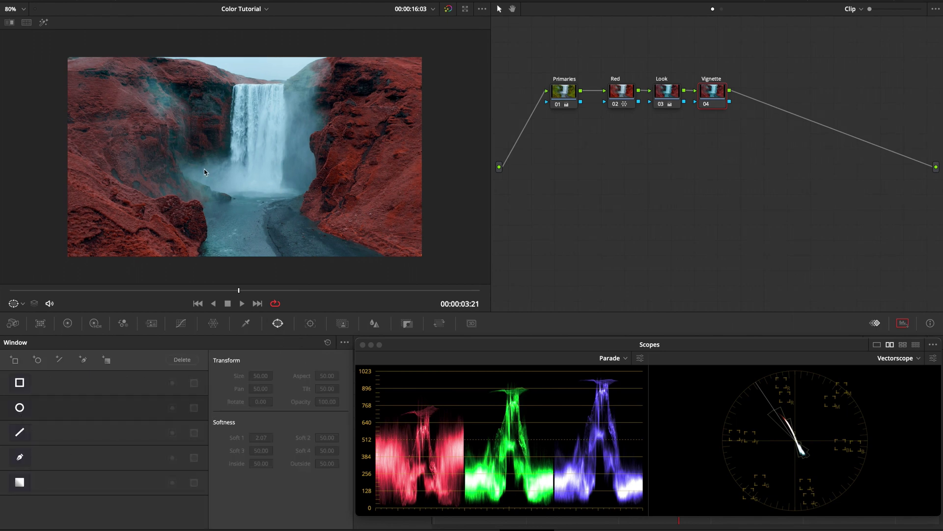
click(19, 407)
scroll(258, 170, down, 2)
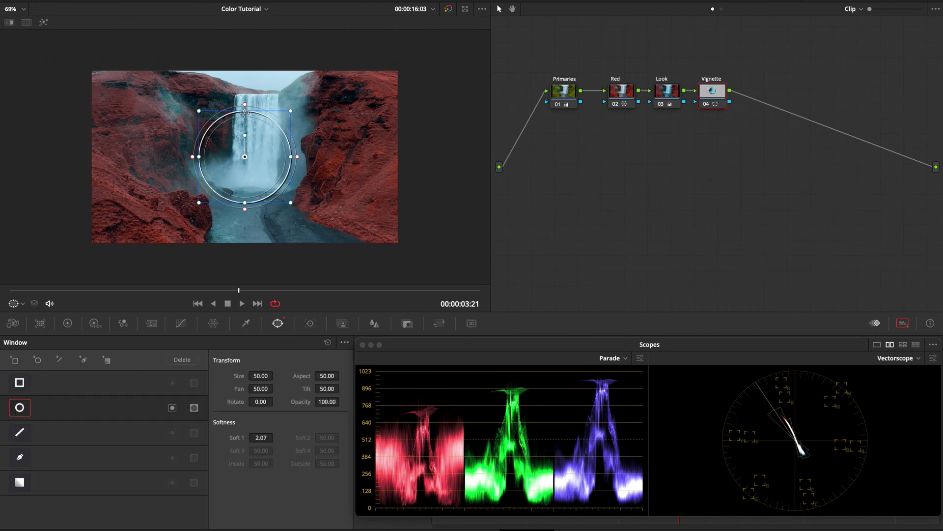
Step: Shape the window into a tall, soft oval (Size 50.49, Aspect 20.79, Soft 19.14) and invert it
drag(246, 110, 245, 42)
drag(299, 157, 429, 149)
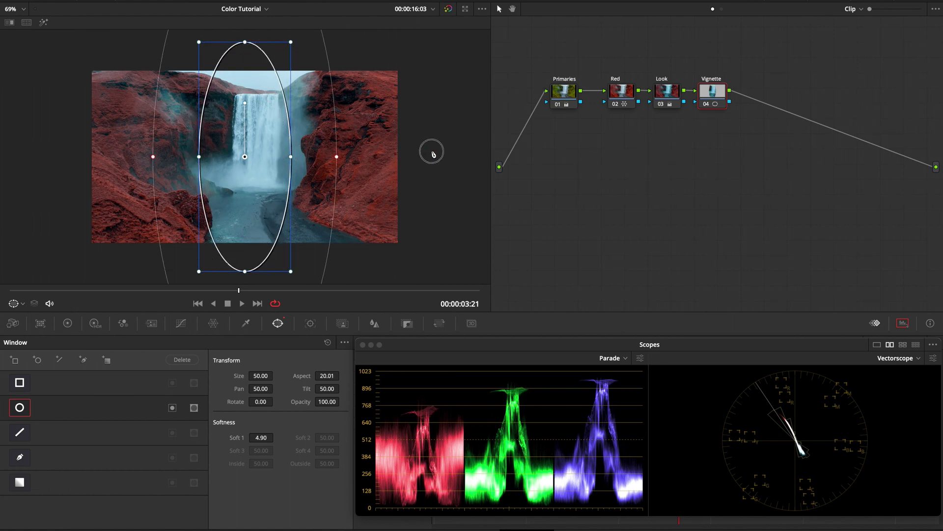
key(shift+h)
drag(266, 158, 274, 155)
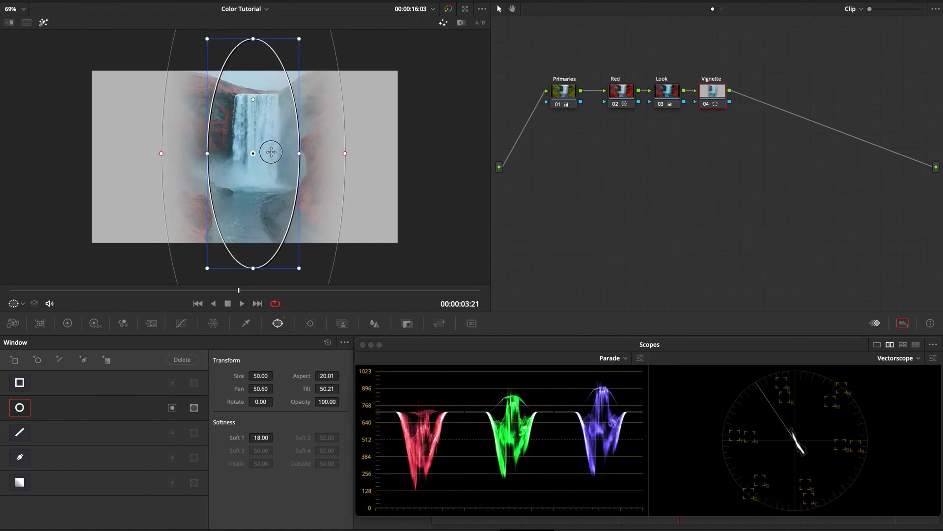
drag(299, 40, 317, 27)
scroll(274, 117, down, 4)
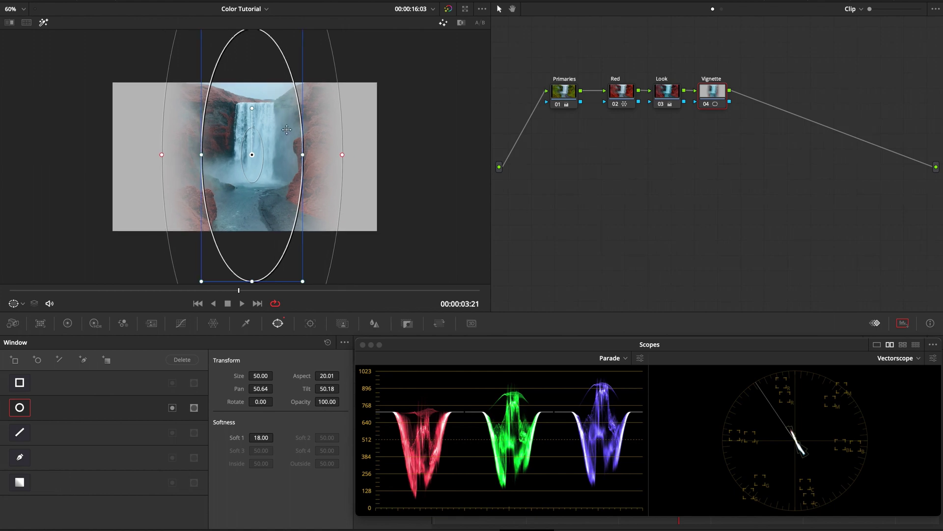
drag(289, 63, 291, 52)
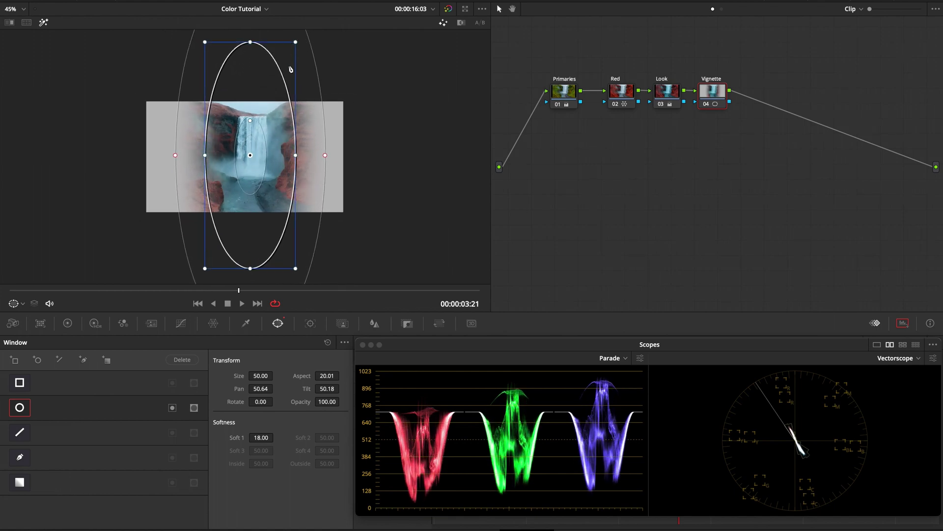
scroll(280, 128, up, 1)
scroll(281, 127, up, 1)
drag(280, 127, 343, 149)
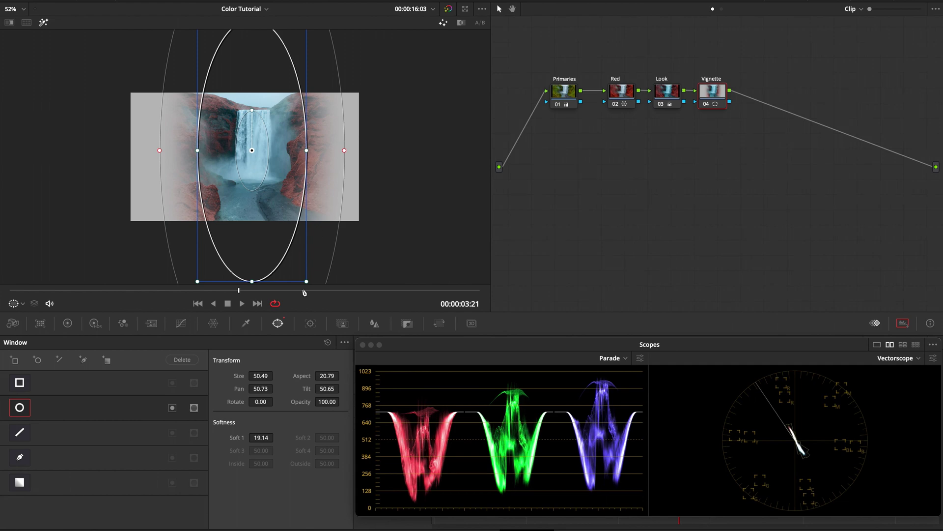
click(172, 408)
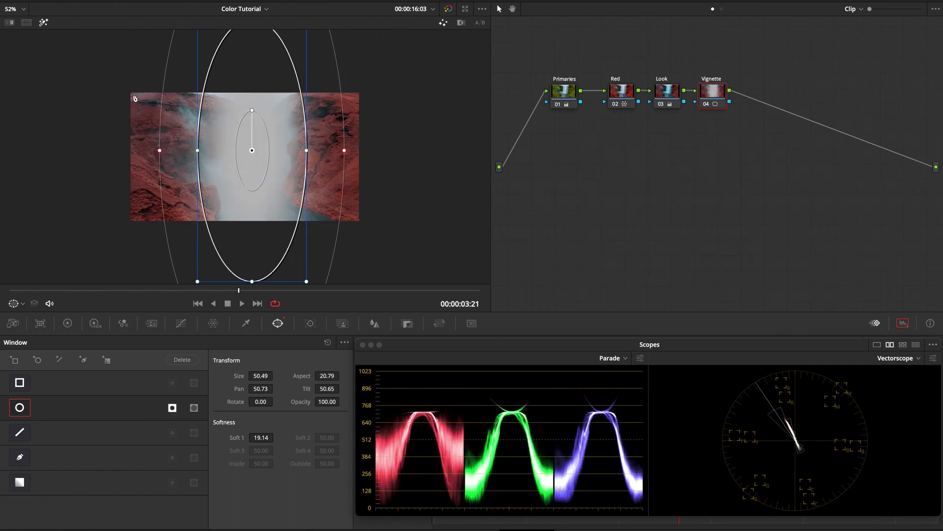
Step: Enable Editable Splines in Curves and pull a mid point down to darken the edges
click(181, 323)
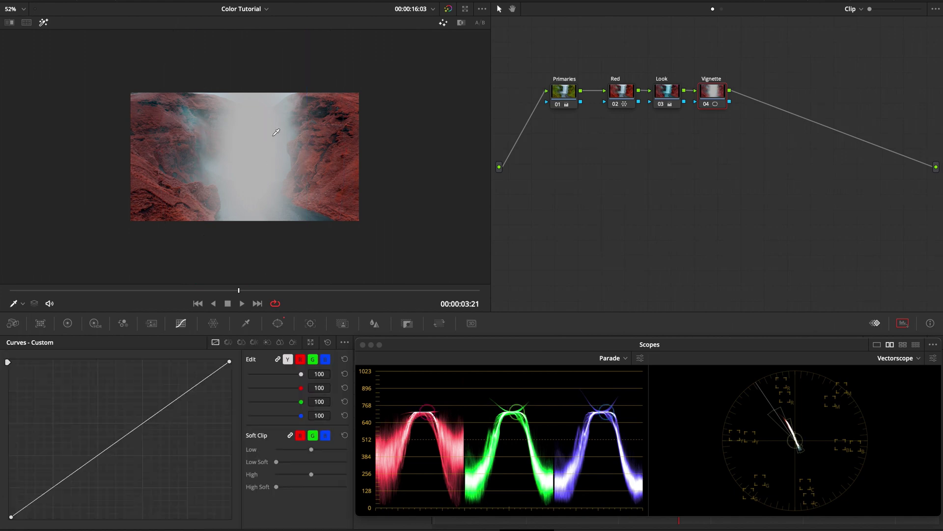
click(345, 343)
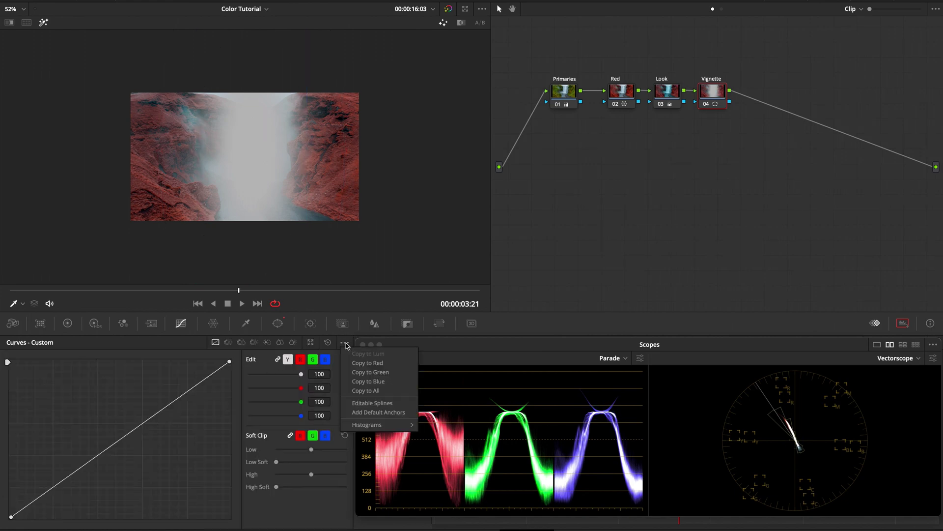
click(370, 404)
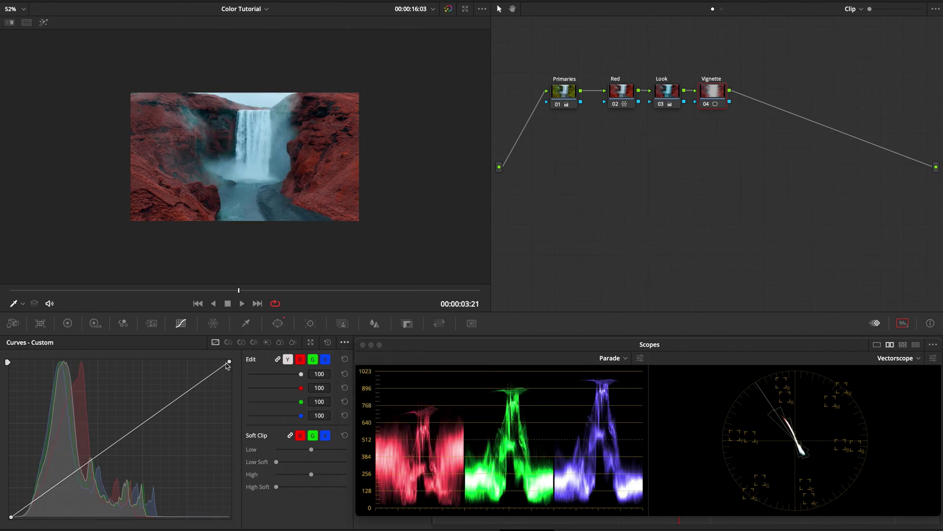
click(319, 158)
mouse_move(157, 416)
mouse_down()
mouse_move(158, 451)
mouse_move(154, 430)
mouse_up()
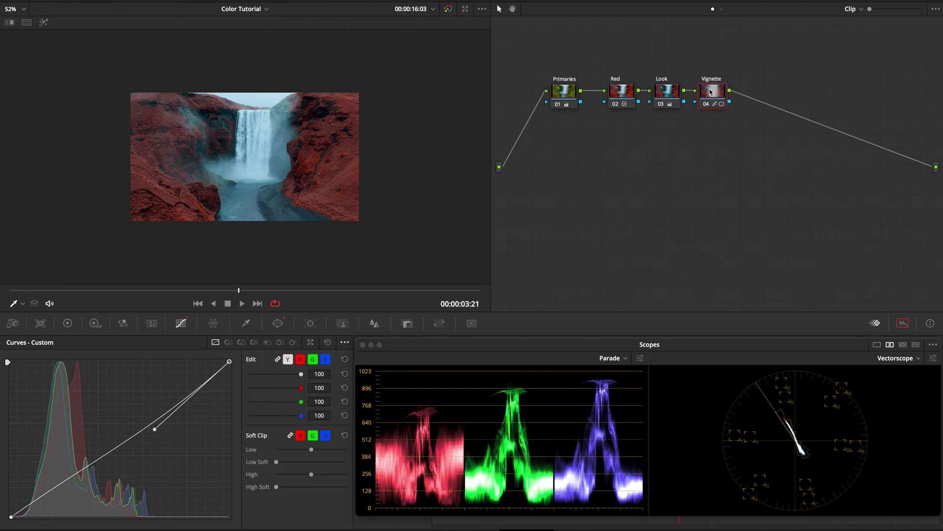
Step: Add a serial node after Vignette from its context menu
right_click(710, 92)
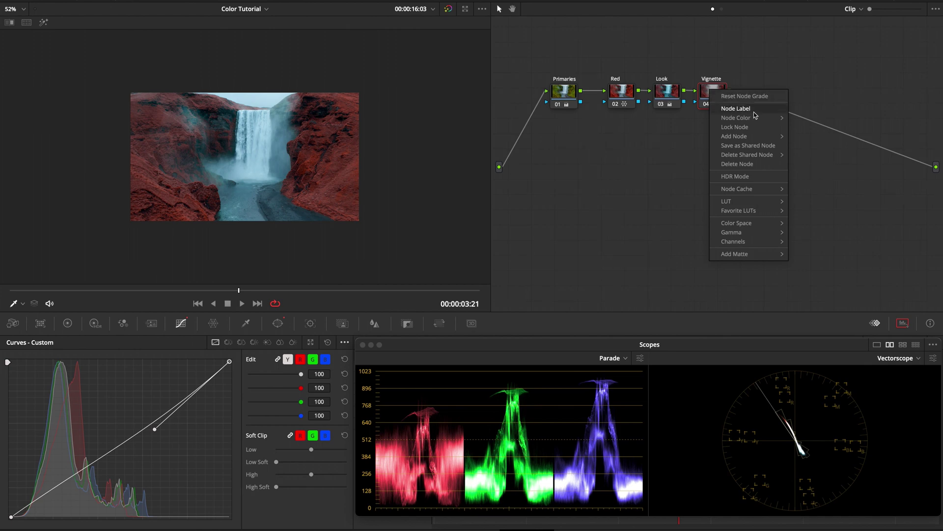
mouse_move(767, 136)
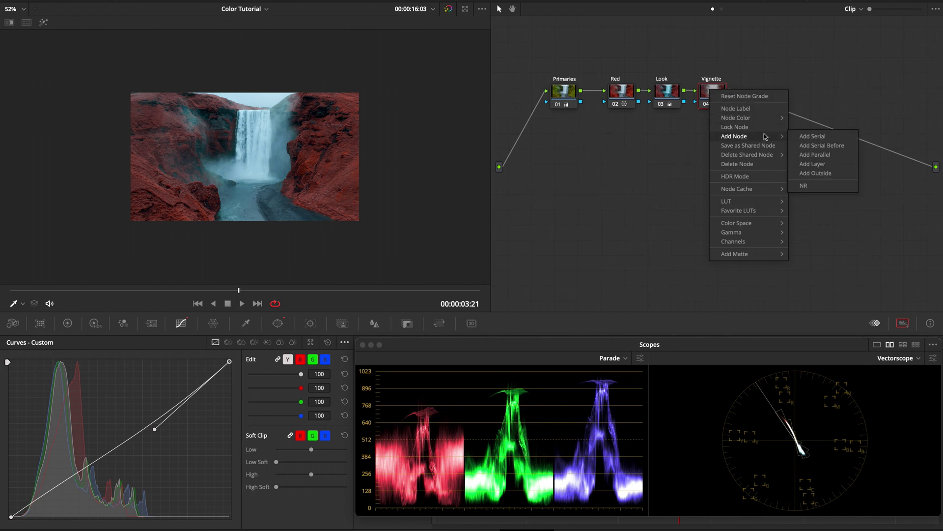
click(816, 173)
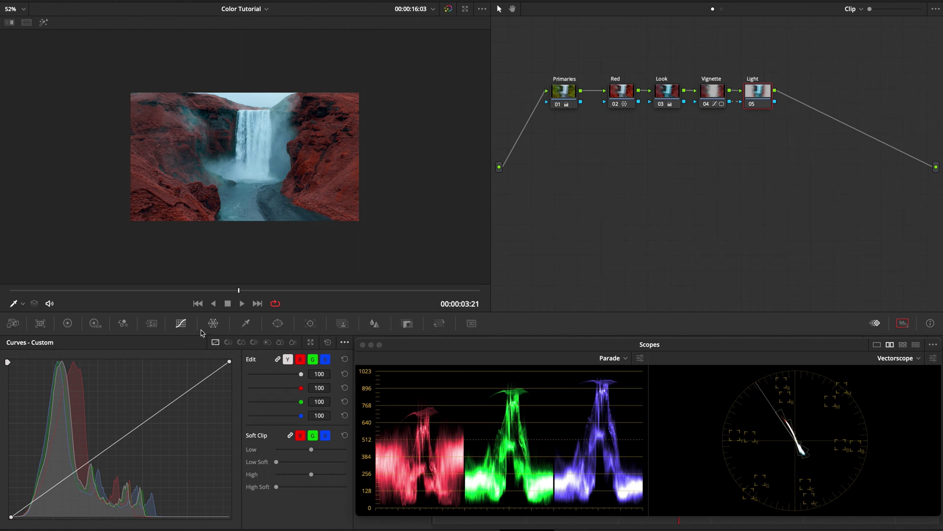
Step: Raise the Light node's upper curve point up and left to brighten the waterfall
click(229, 362)
click(344, 341)
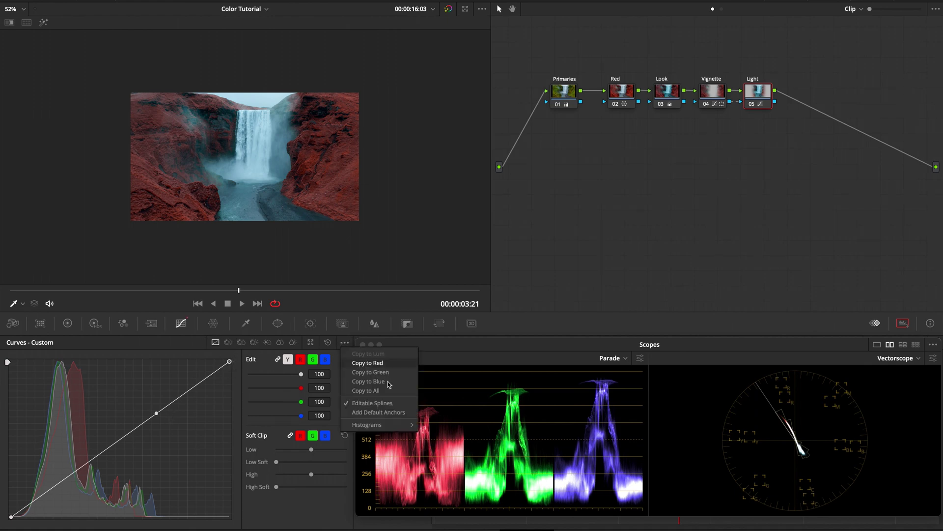
click(344, 341)
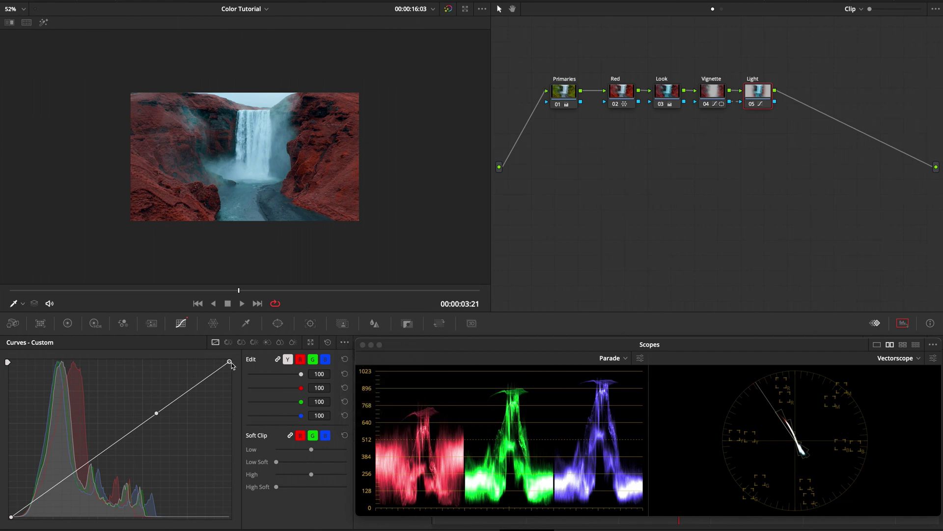
click(157, 413)
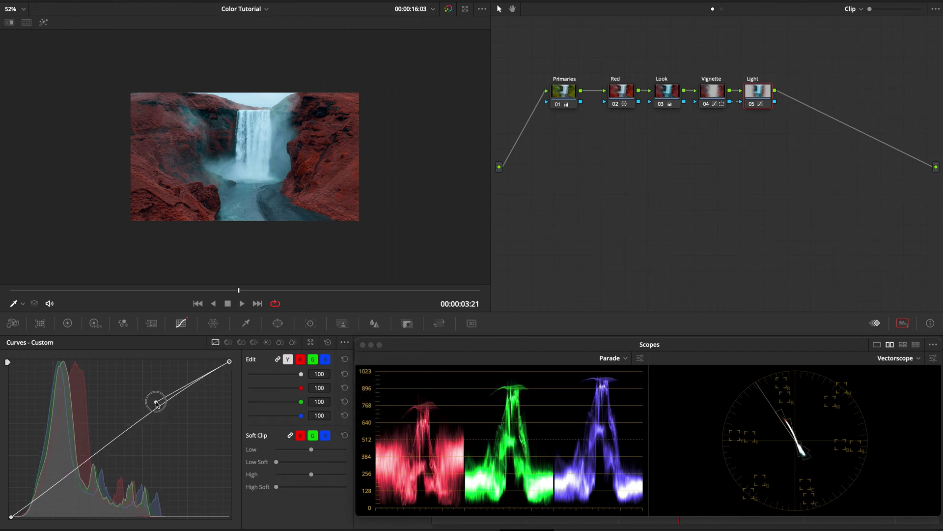
drag(156, 403, 137, 410)
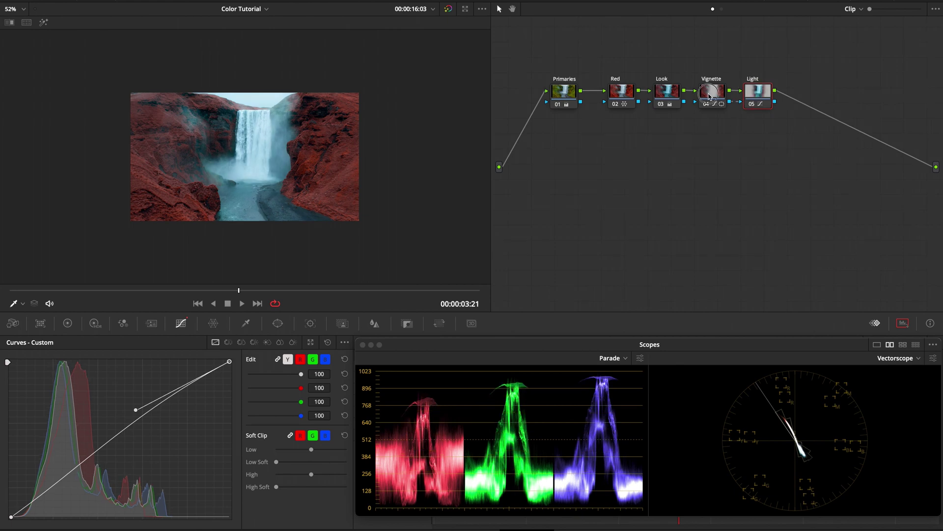
click(713, 91)
key(ctrl+d)
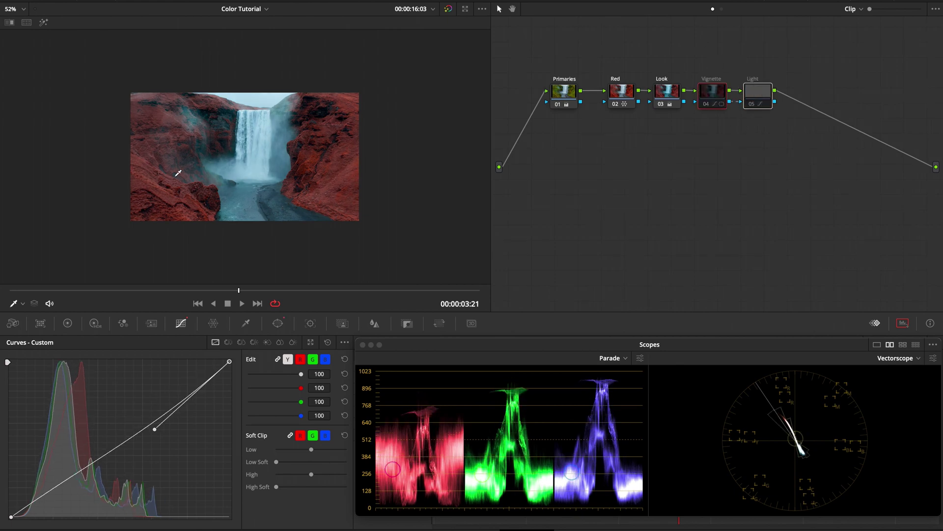
key(ctrl+d)
key(ctrl+d)
key(ctrl+d)
key(ctrl+d)
key(ctrl+d)
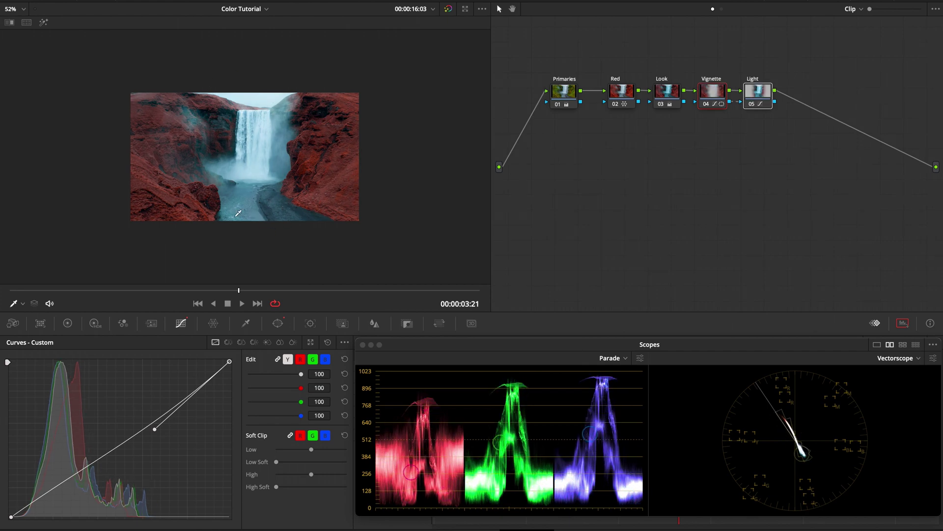
click(755, 95)
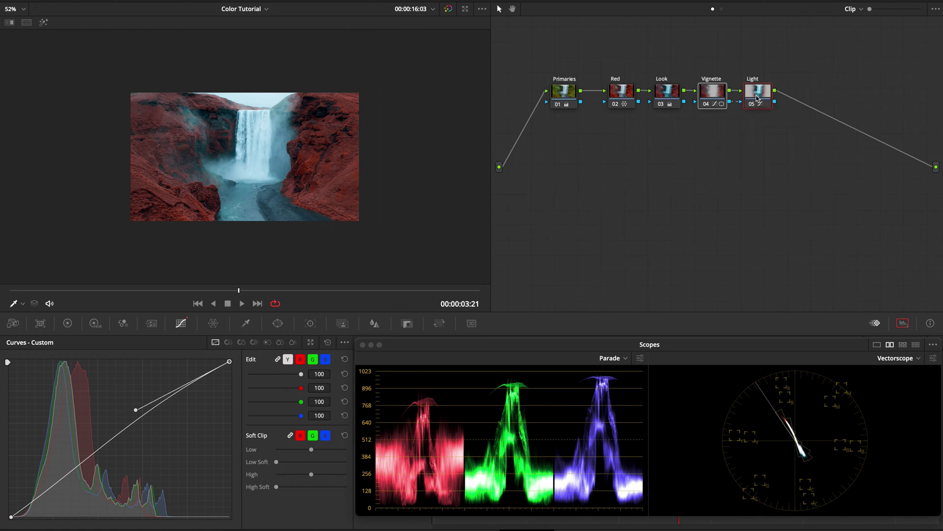
Step: Add a serial Fade node after Light and shift it slightly right
key(alt+s)
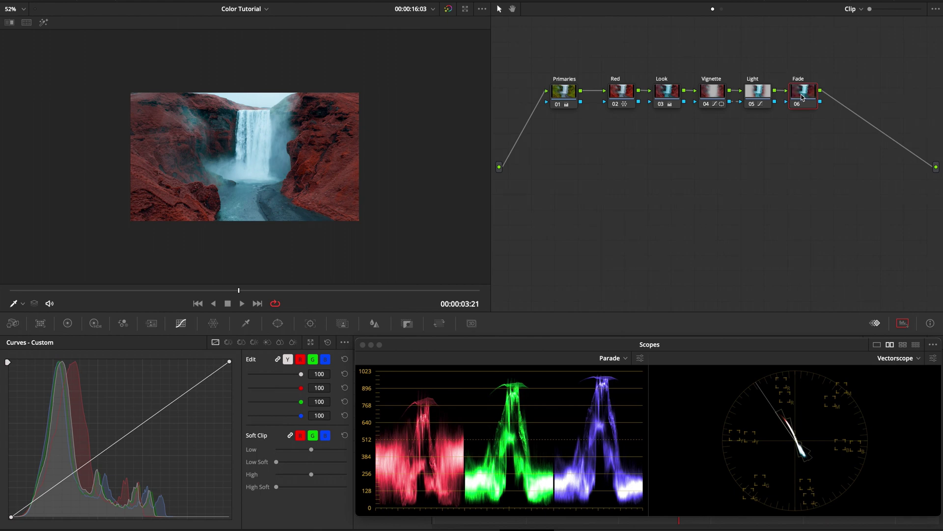
drag(802, 97, 811, 97)
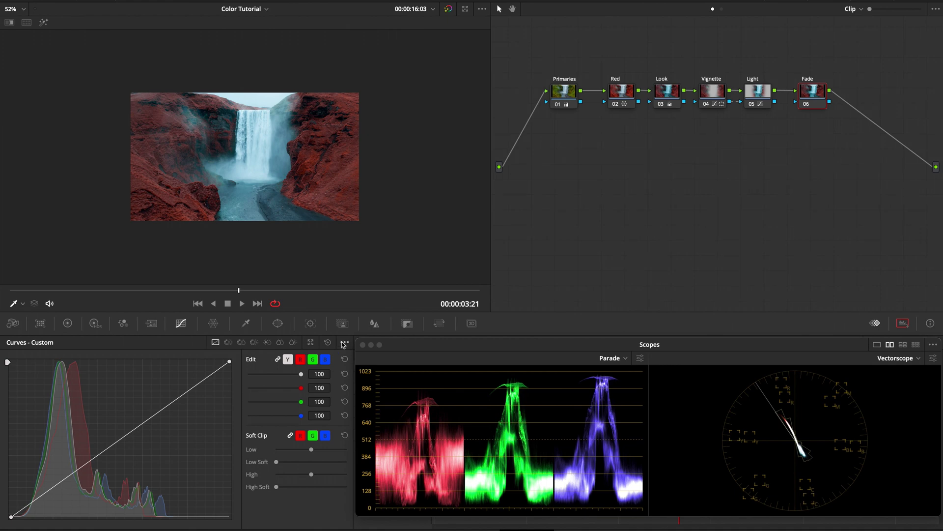
scroll(284, 155, up, 5)
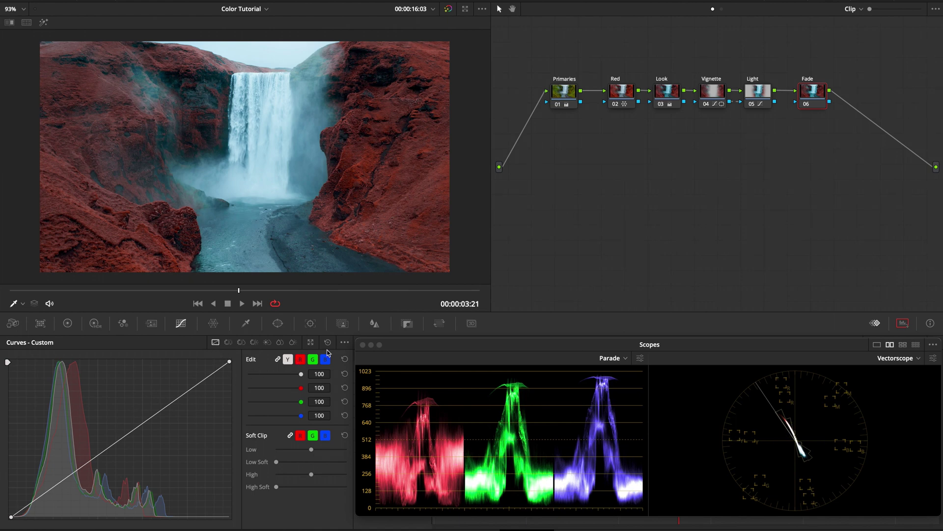
Step: Add default curve anchors and lift the black point to fade the shadows
click(346, 343)
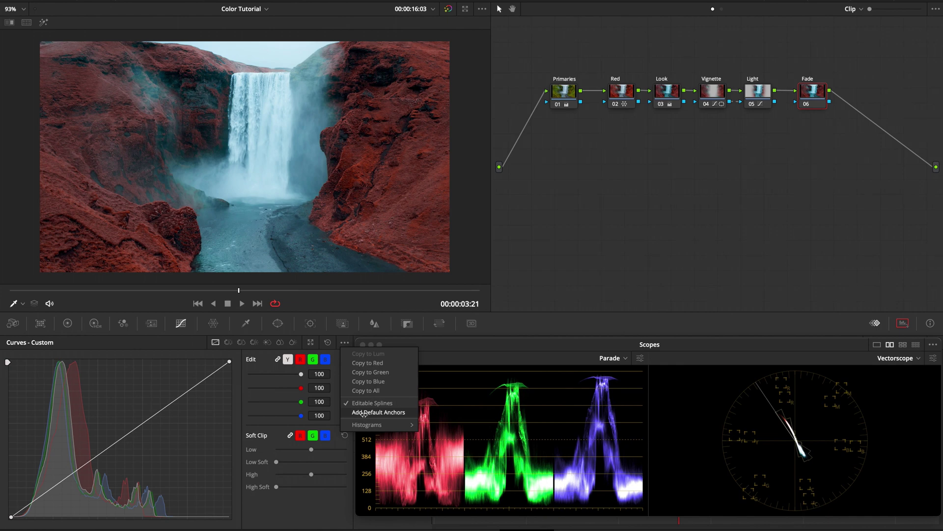
click(364, 413)
click(346, 342)
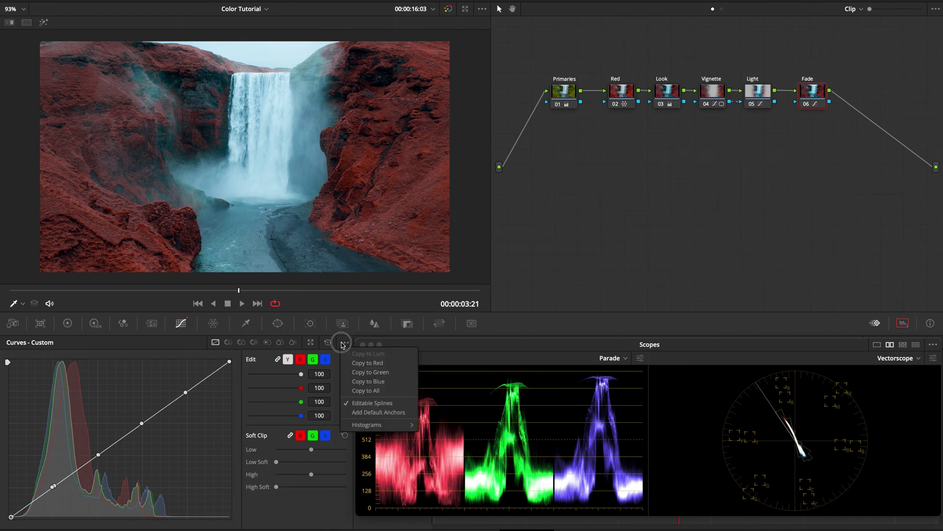
click(368, 404)
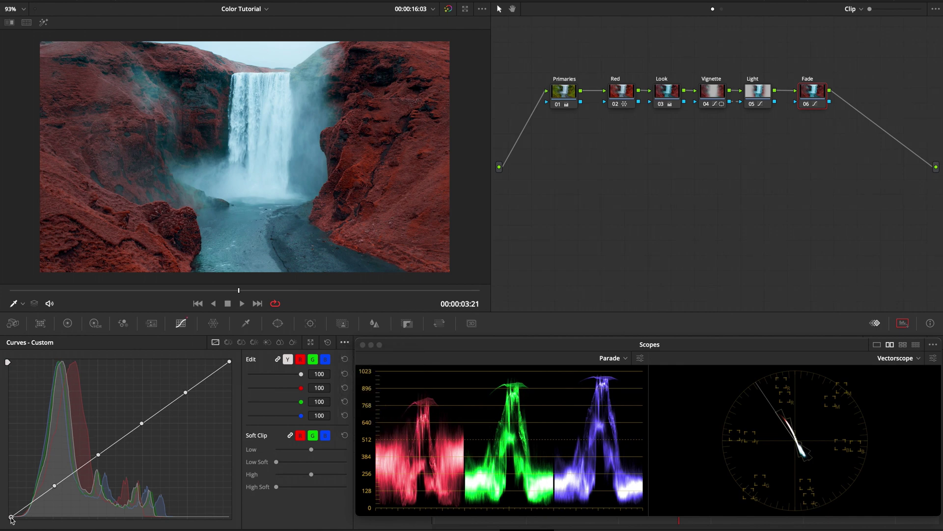
drag(11, 518, 2, 494)
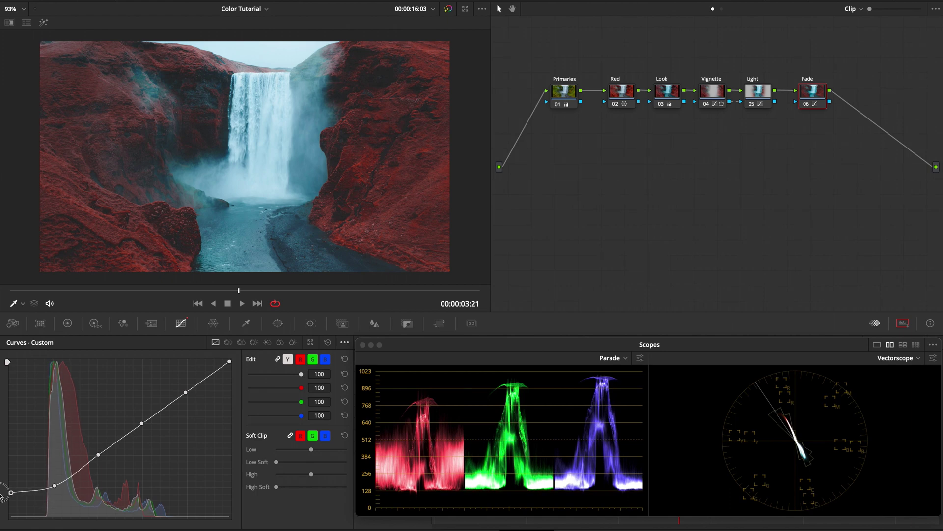
click(278, 360)
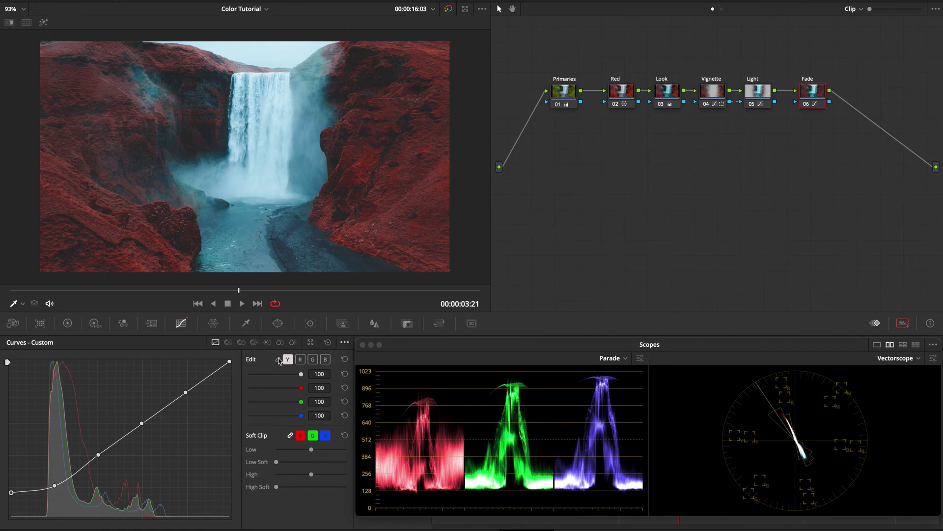
click(278, 360)
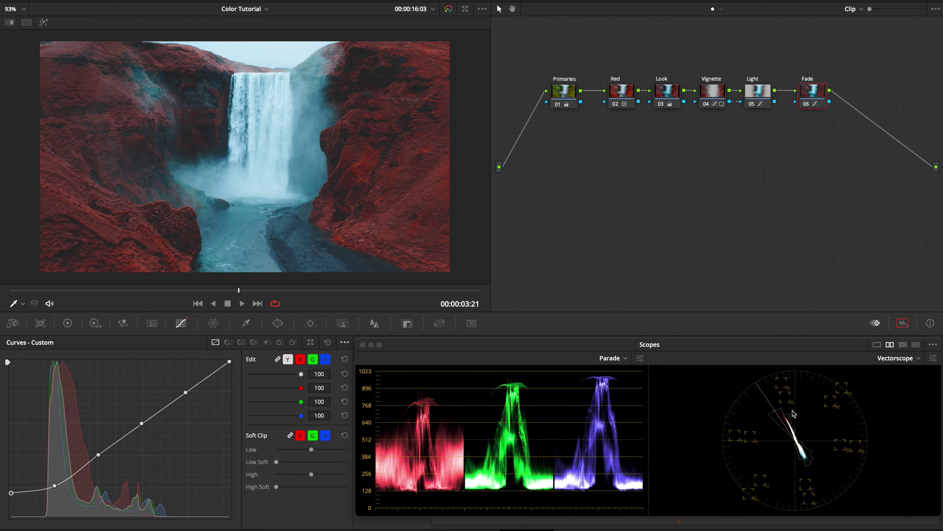
Step: Lower the red curve's shadow point on the Fade node to tint the lifted blacks cyan
click(300, 360)
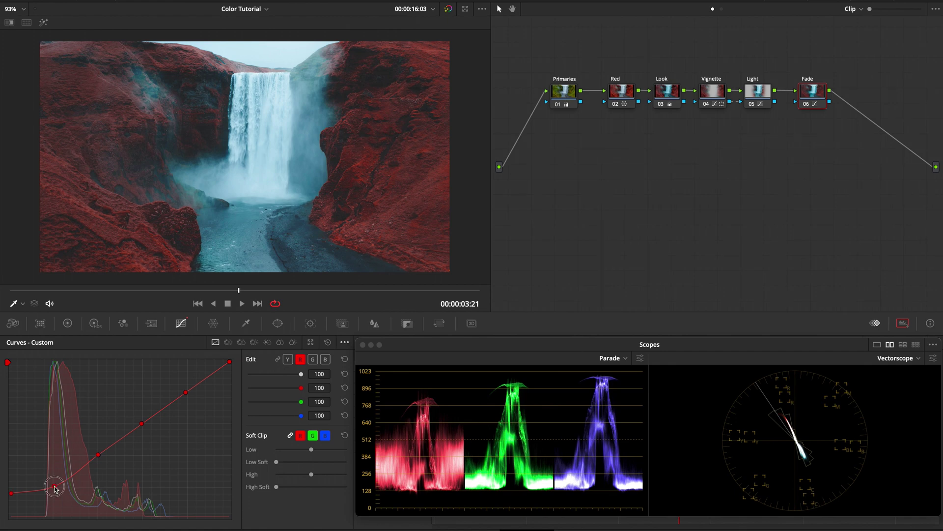
mouse_move(55, 489)
mouse_down()
mouse_move(55, 499)
mouse_move(53, 491)
mouse_up()
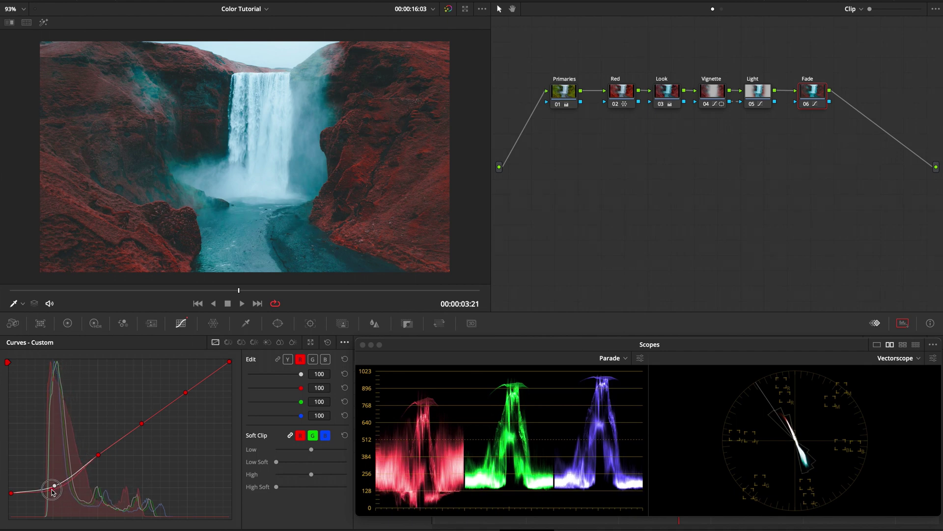
drag(53, 491, 54, 491)
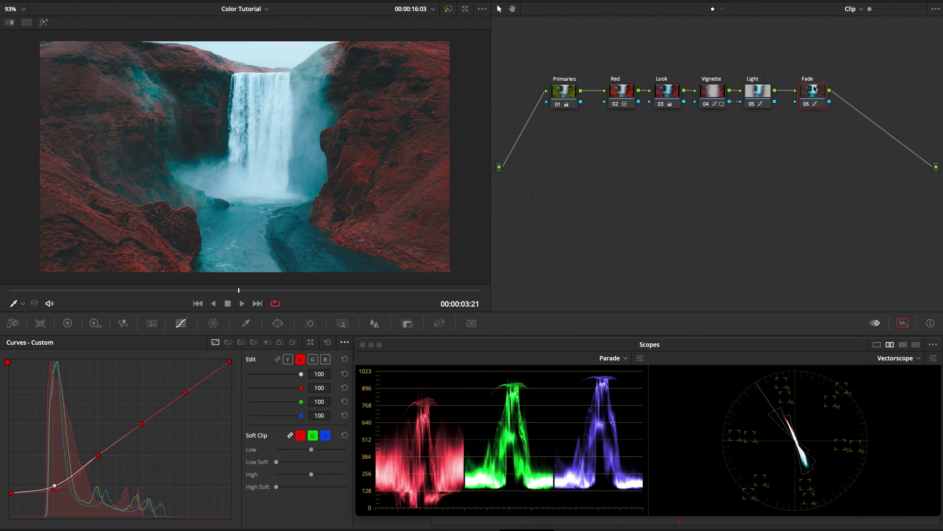
key(ctrl+d)
key(ctrl+d)
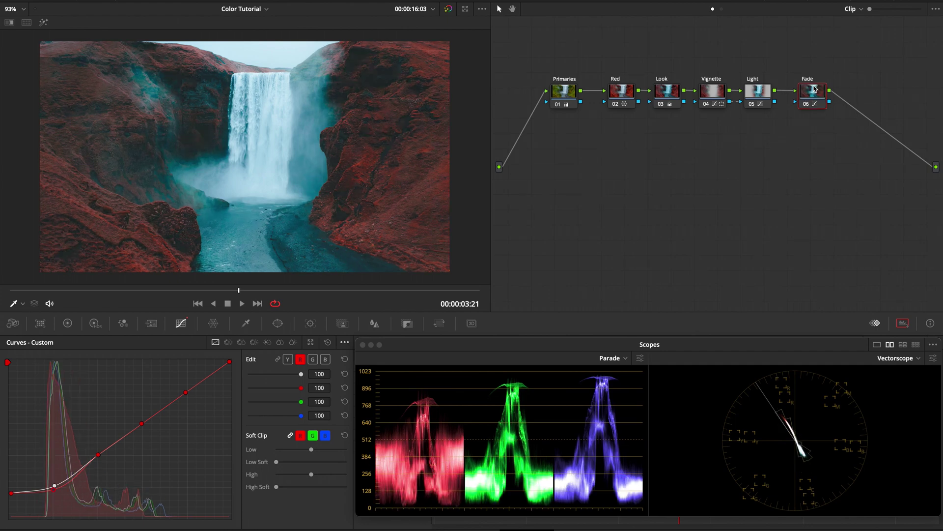
key(ctrl+d)
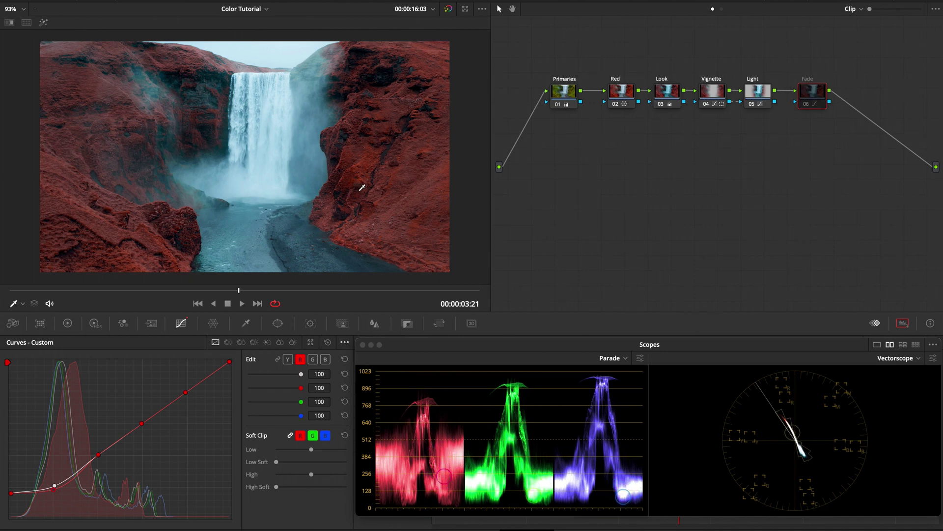
key(ctrl+d)
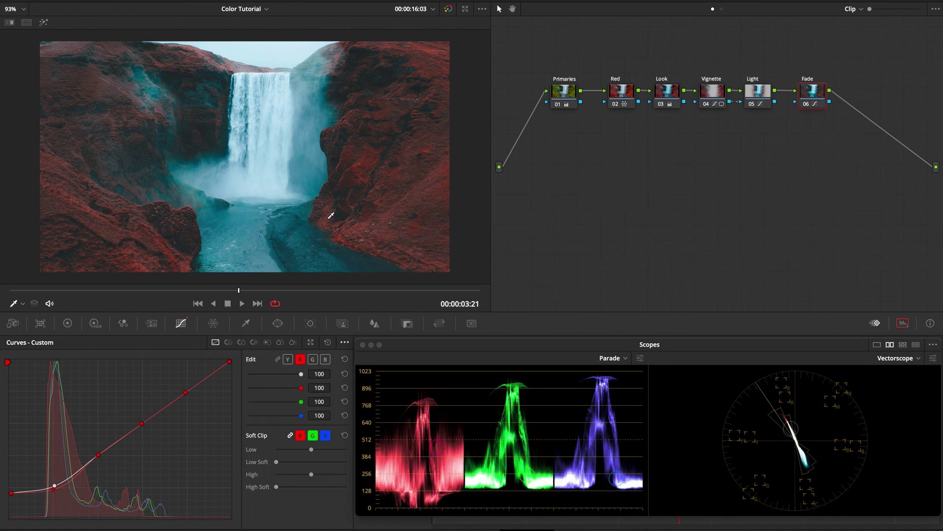
key(ctrl+d)
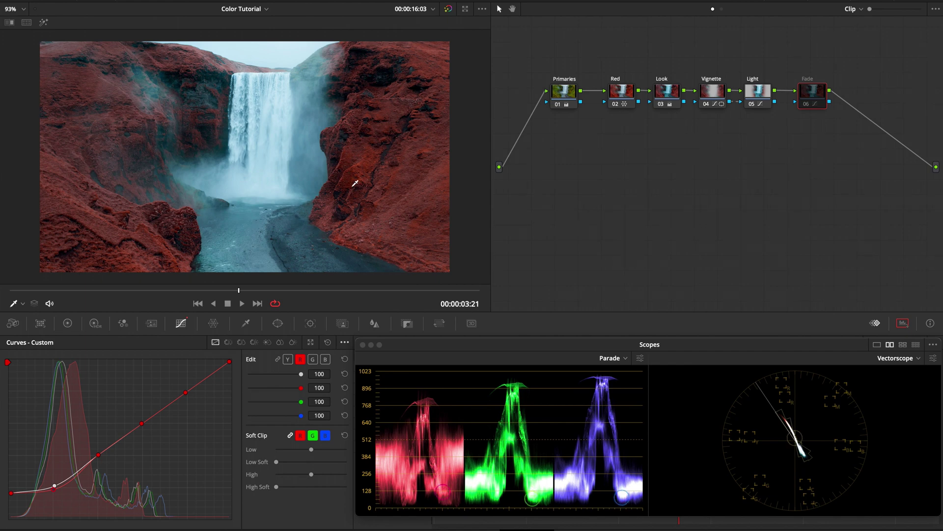
key(ctrl+d)
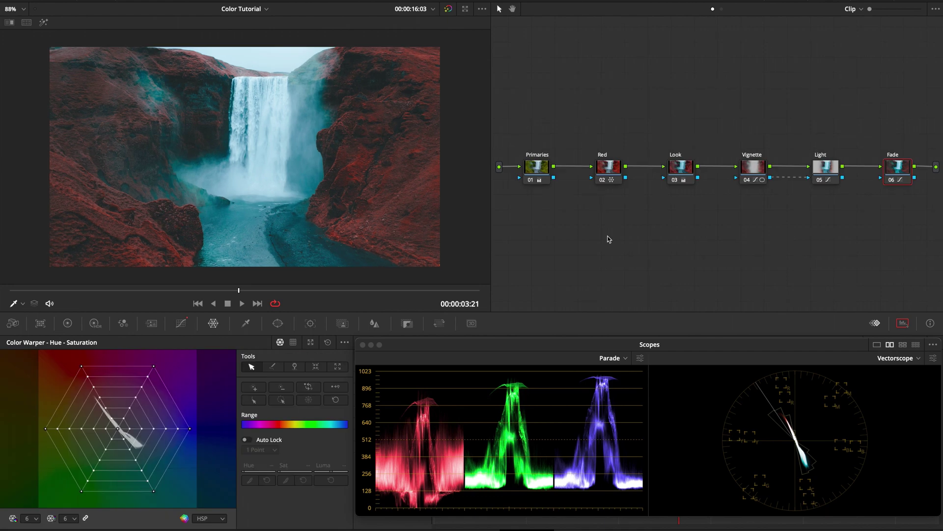
Step: Toggle the Red node off and on to compare, then select the Look node
click(609, 168)
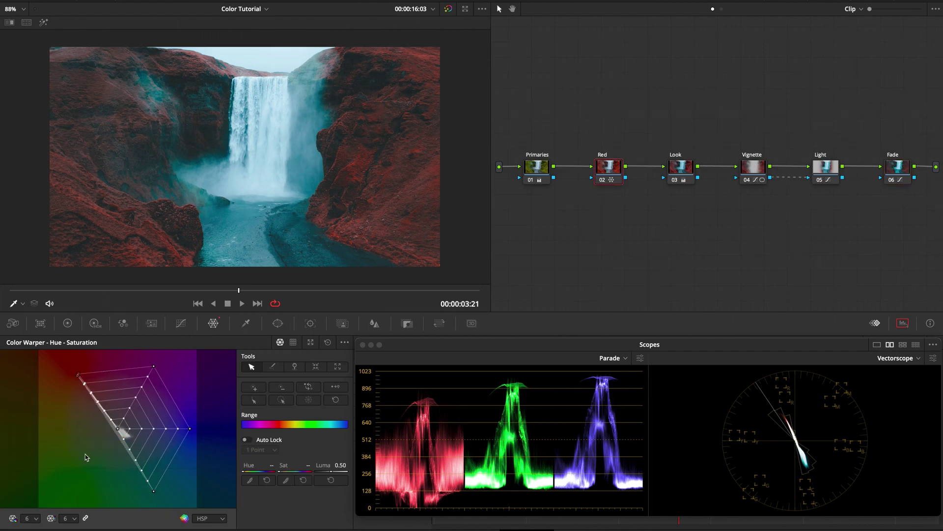
key(ctrl+d)
key(ctrl+d)
click(684, 170)
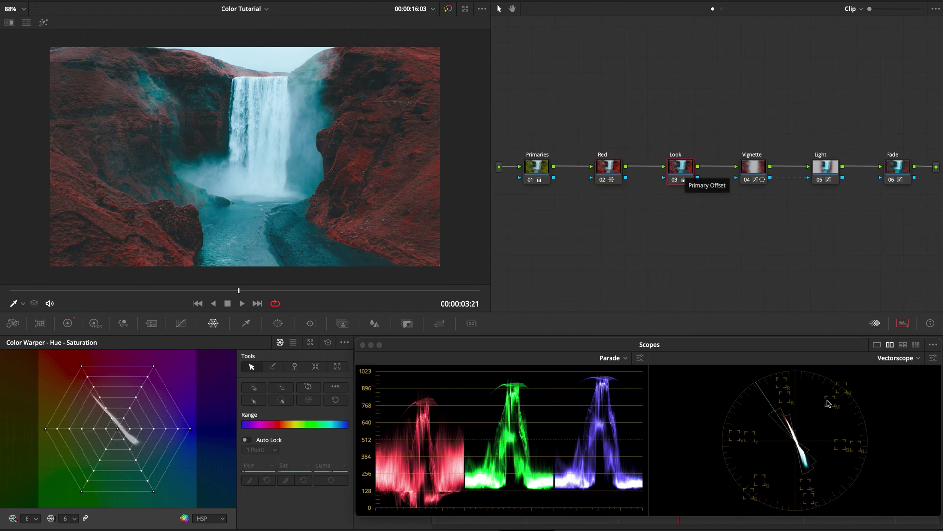